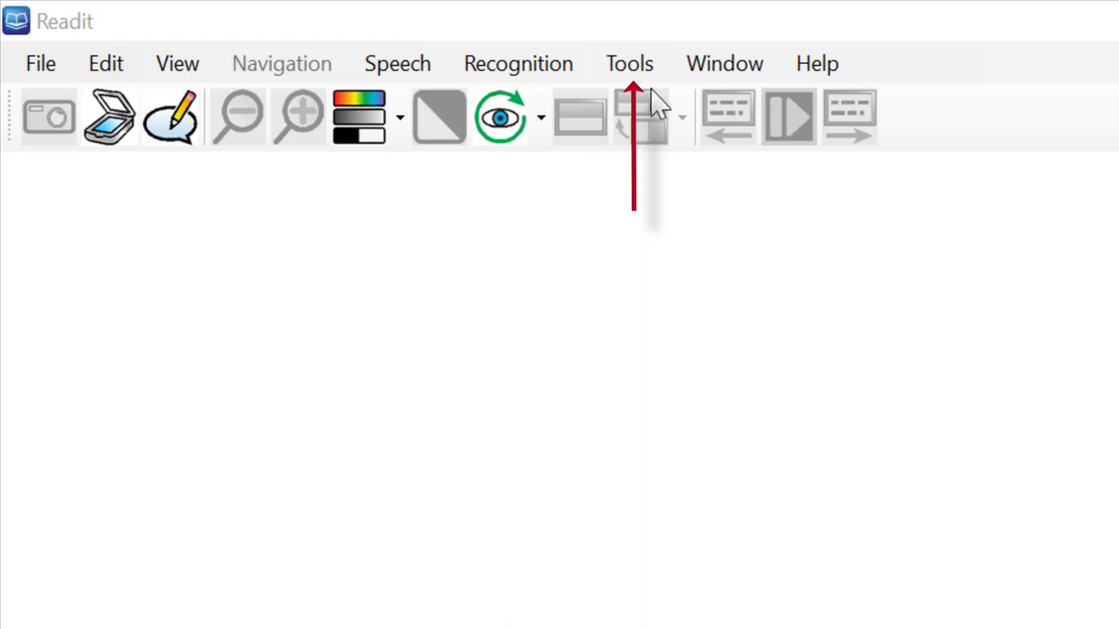
Step: Open the program options and review the recognition, camera, scanning and visualisation settings
{"action": "left_click", "coordinate": [653, 63]}
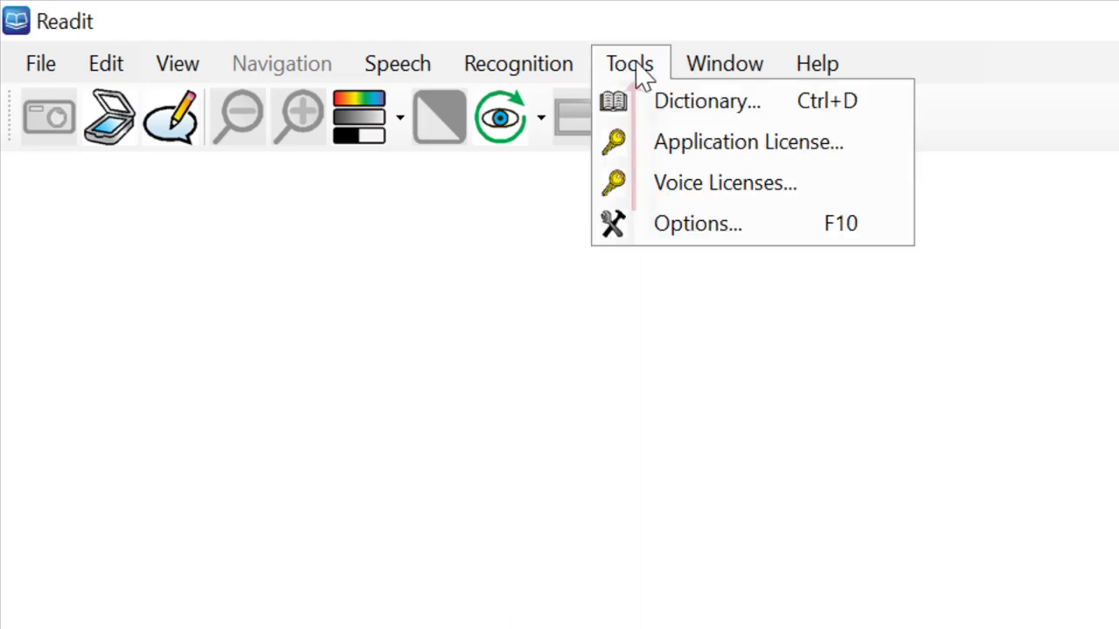
{"action": "left_click", "coordinate": [188, 61]}
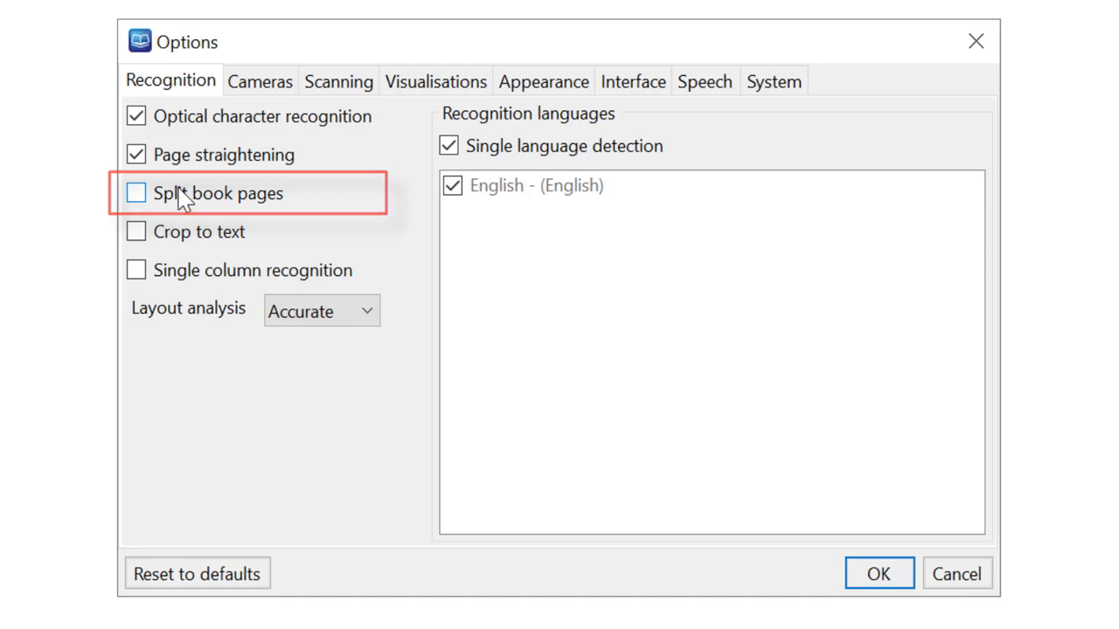
{"action": "left_click", "coordinate": [260, 81]}
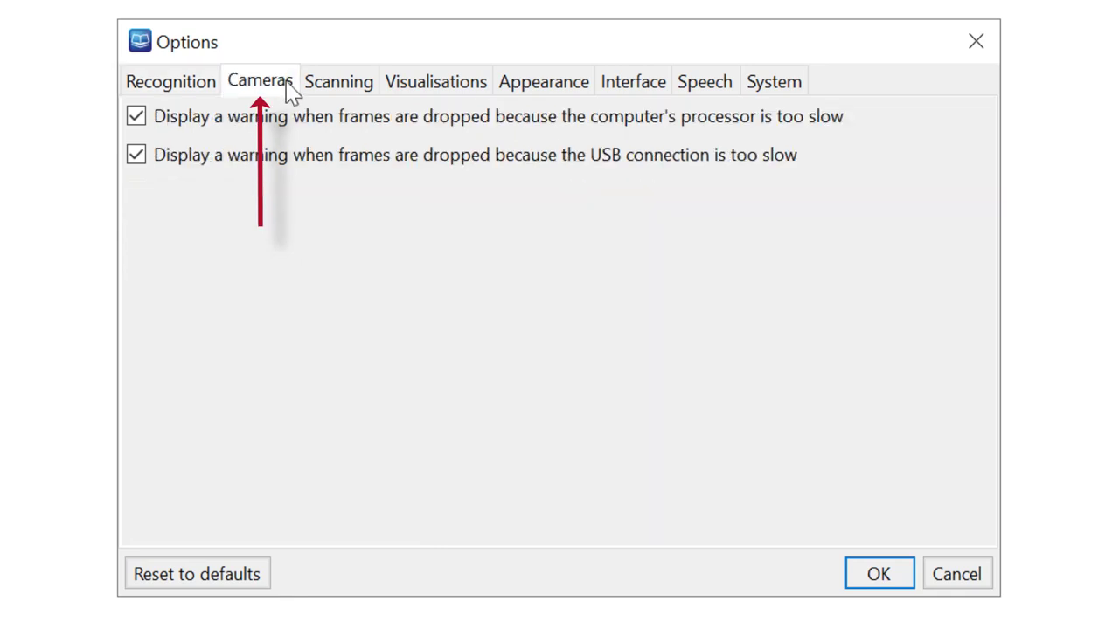
{"action": "left_click", "coordinate": [332, 82]}
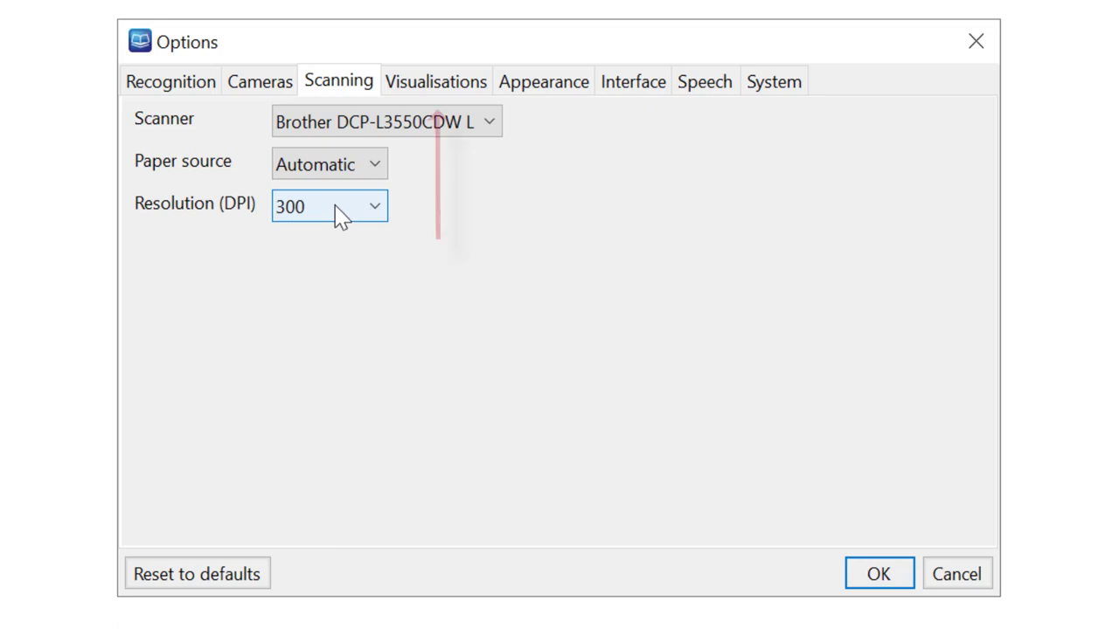
{"action": "left_click", "coordinate": [437, 88]}
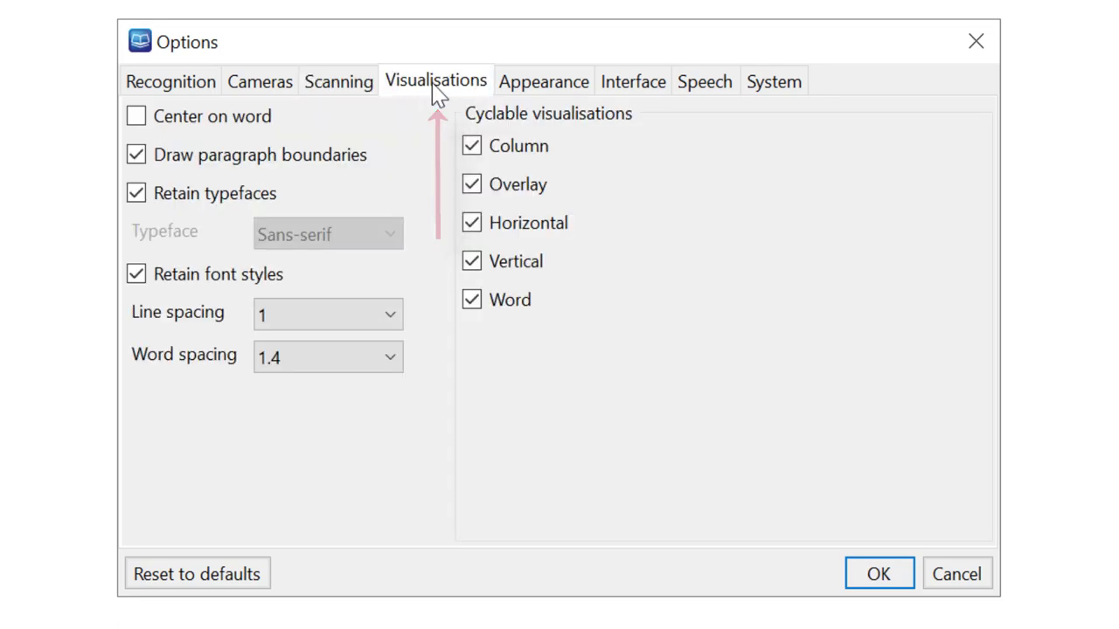
Step: Set the colour combination in the appearance settings to Black on Yellow
{"action": "left_click", "coordinate": [536, 87]}
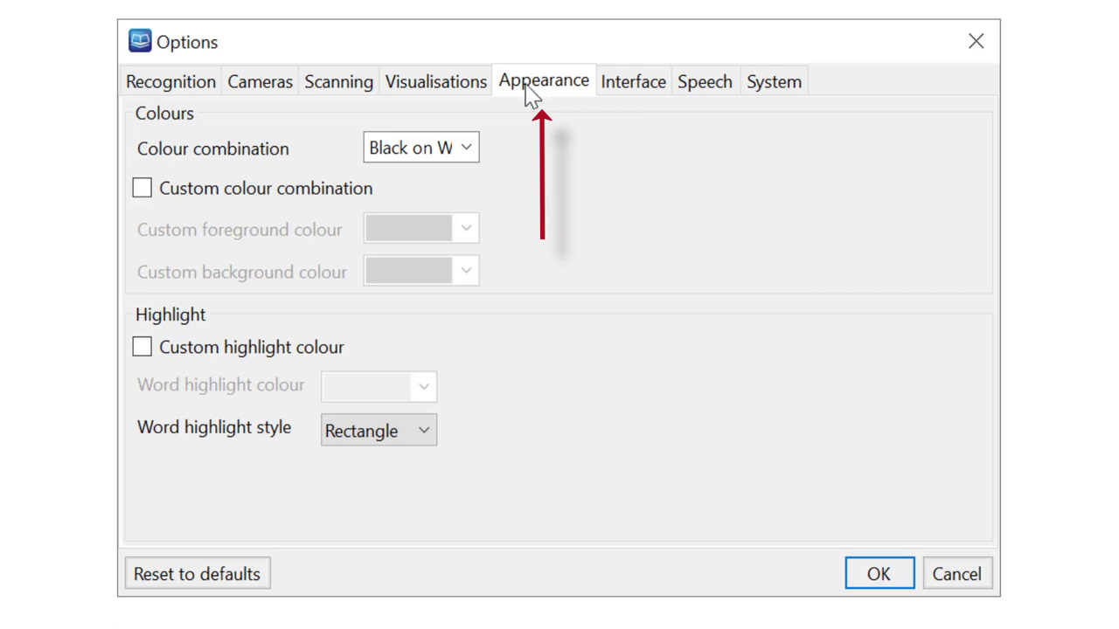
{"action": "left_click", "coordinate": [467, 150]}
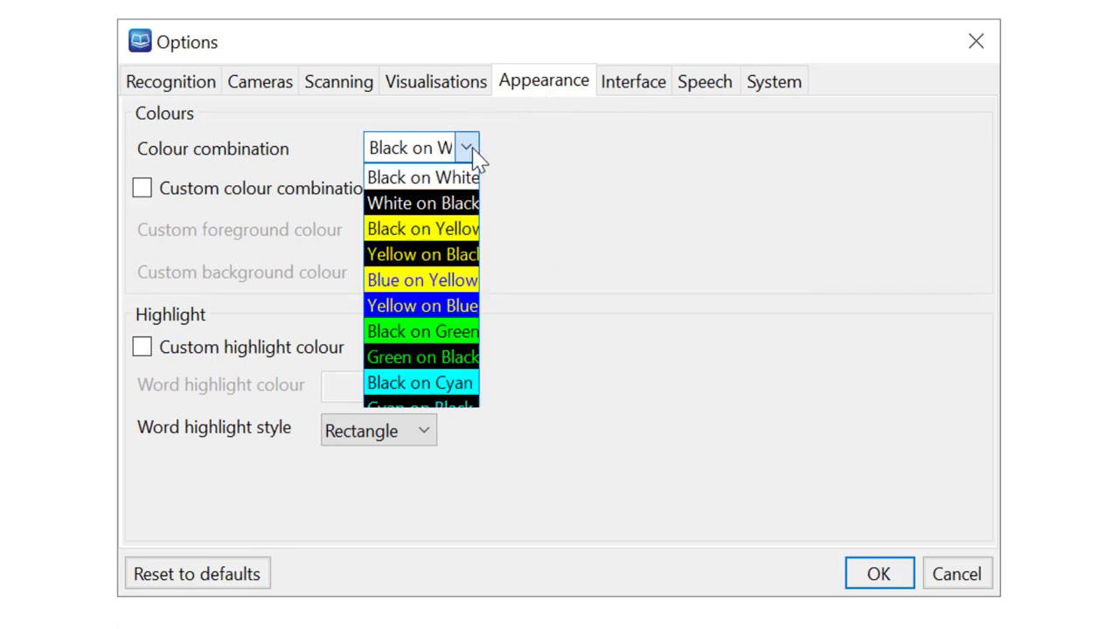
{"action": "left_click", "coordinate": [447, 233]}
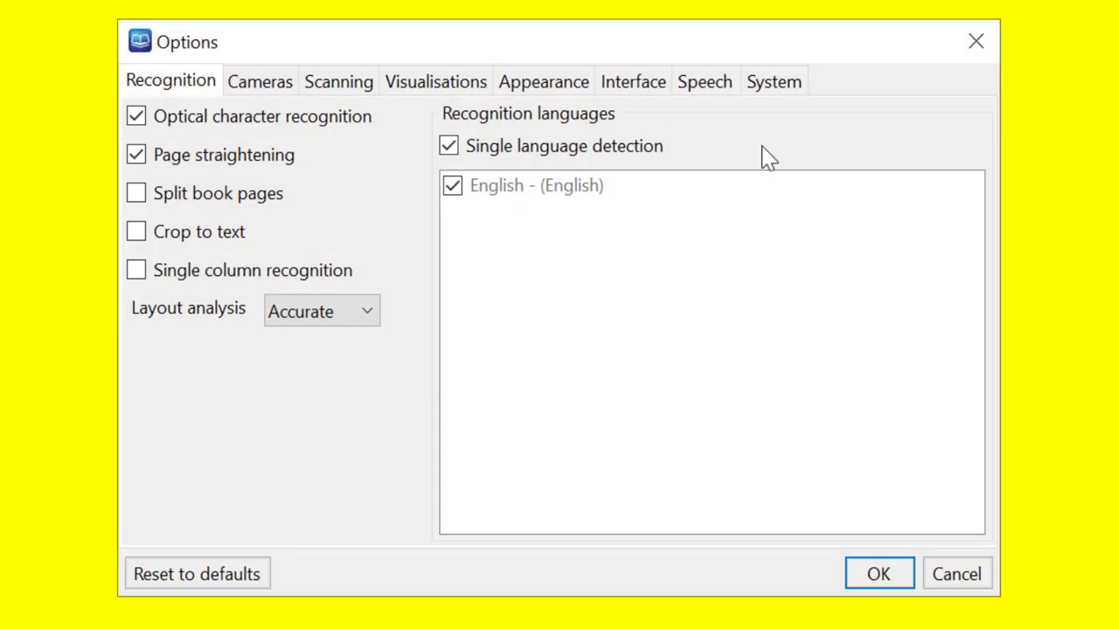
Step: Return to the appearance options and turn the custom colour combination on and off again
{"action": "left_click", "coordinate": [425, 87]}
{"action": "left_click", "coordinate": [531, 93]}
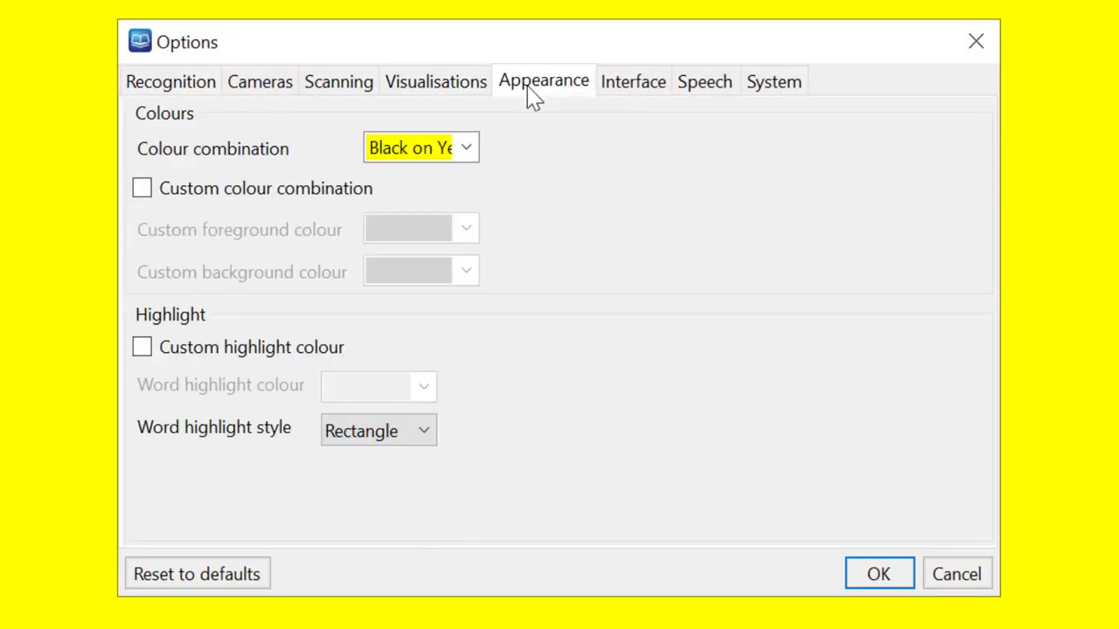
{"action": "left_click", "coordinate": [135, 198]}
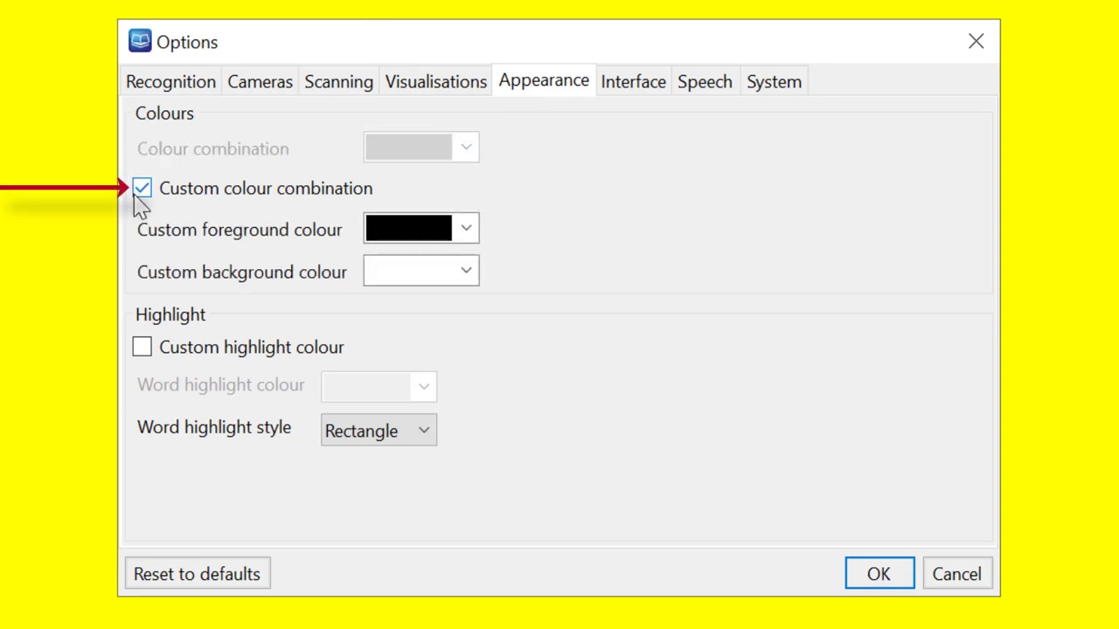
{"action": "left_click", "coordinate": [136, 198]}
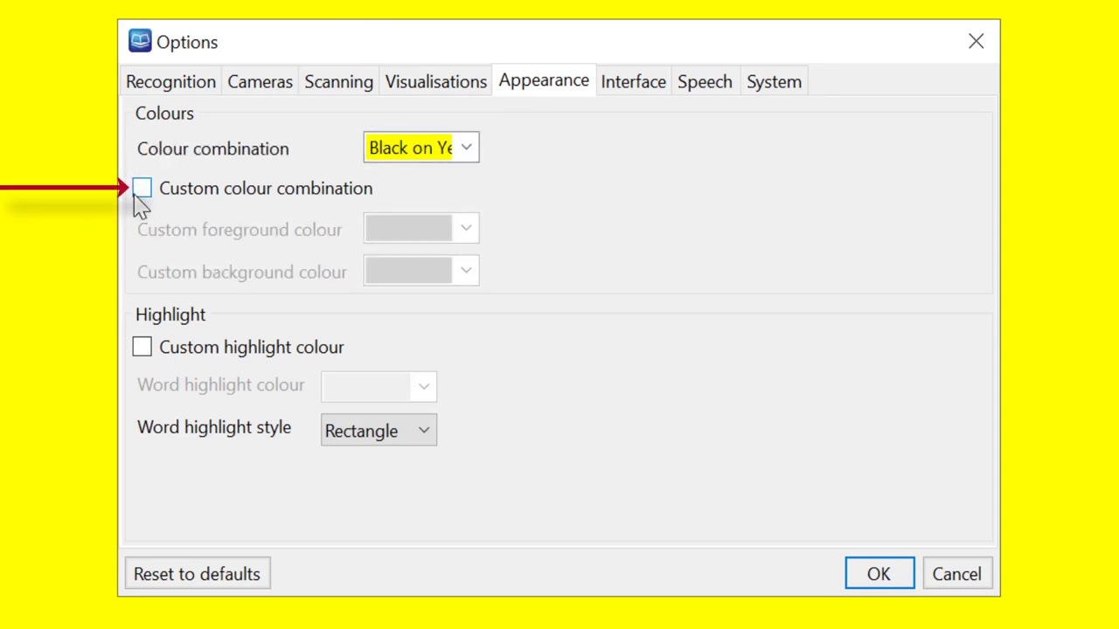
Step: Set the voice in the interface options to Emma, after trying Brian
{"action": "left_click", "coordinate": [647, 91]}
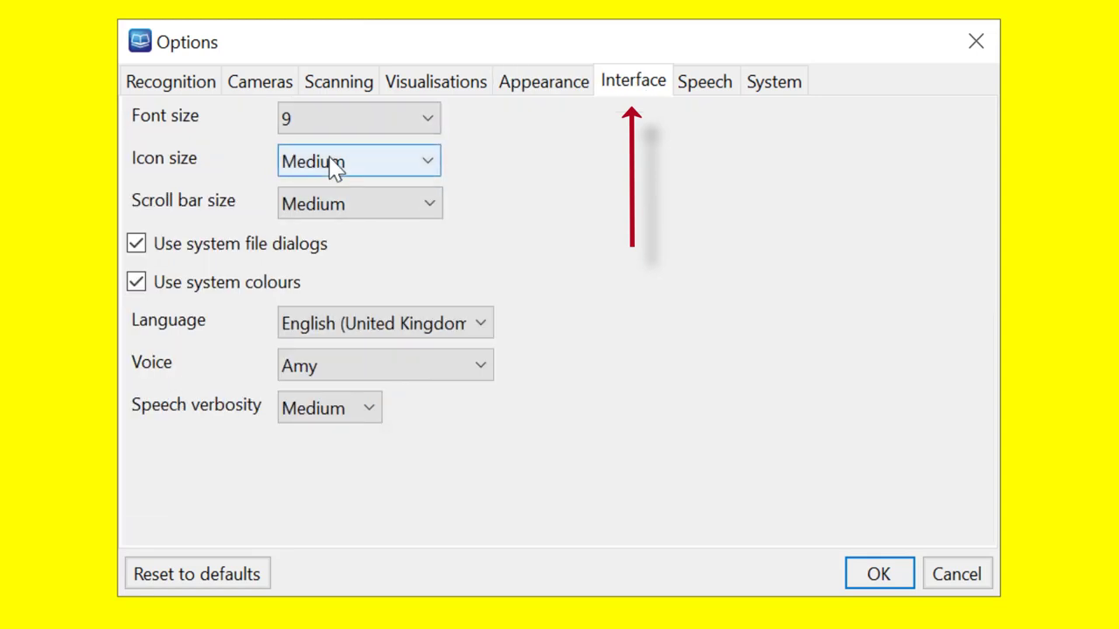
{"action": "left_click", "coordinate": [363, 372]}
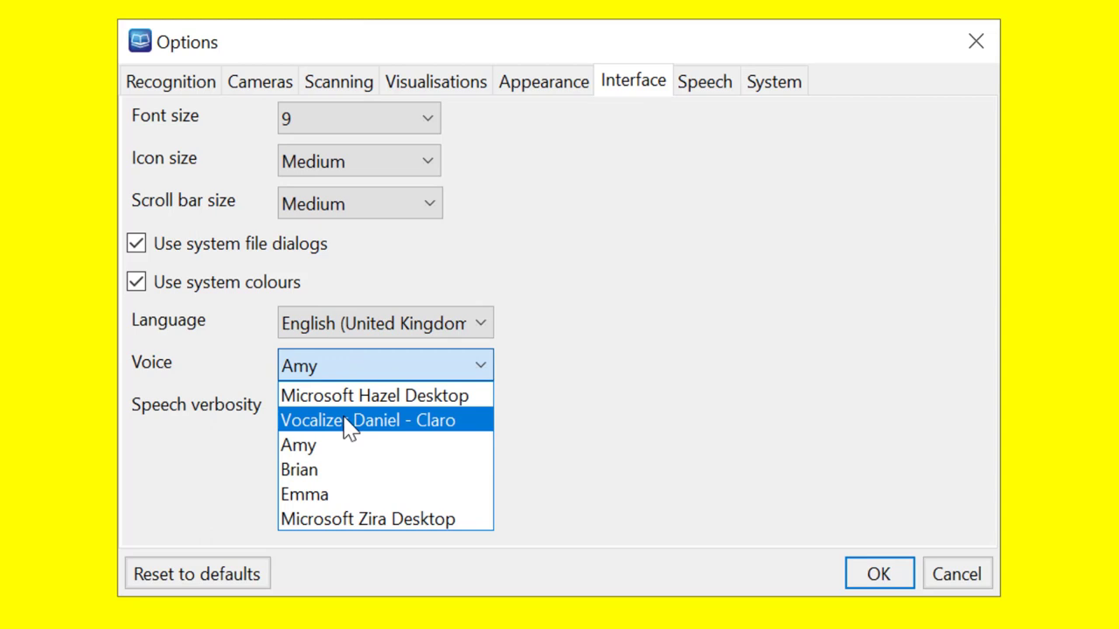
{"action": "left_click", "coordinate": [340, 473]}
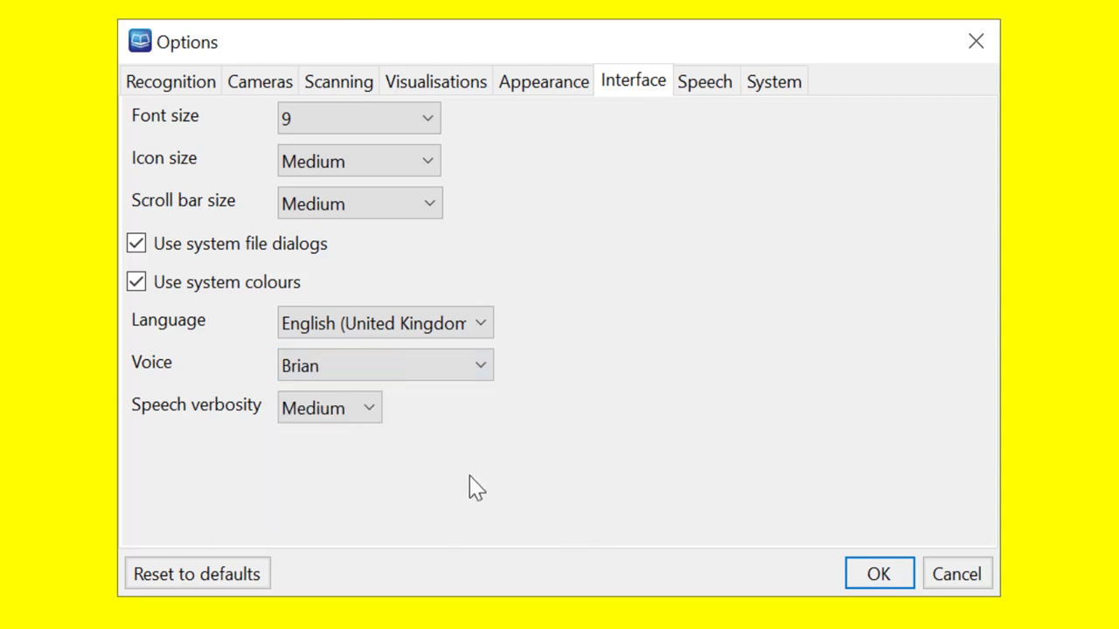
{"action": "left_click", "coordinate": [402, 374]}
{"action": "left_click", "coordinate": [354, 494]}
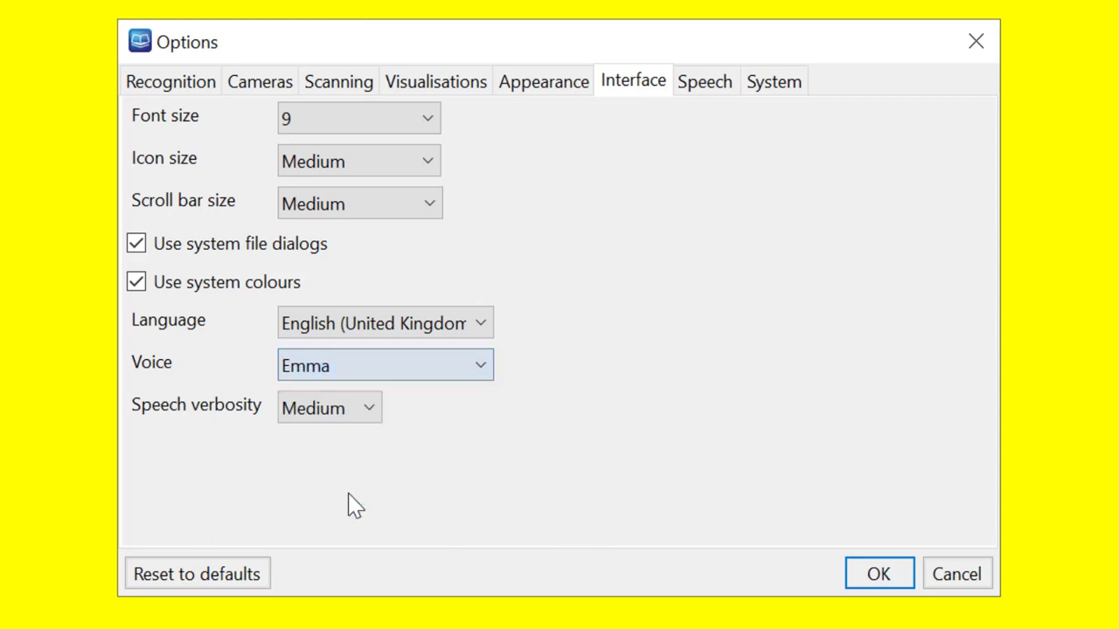
Step: Set the interface speech verbosity to Low, after trying Very high
{"action": "left_click", "coordinate": [368, 418]}
{"action": "left_click", "coordinate": [333, 542]}
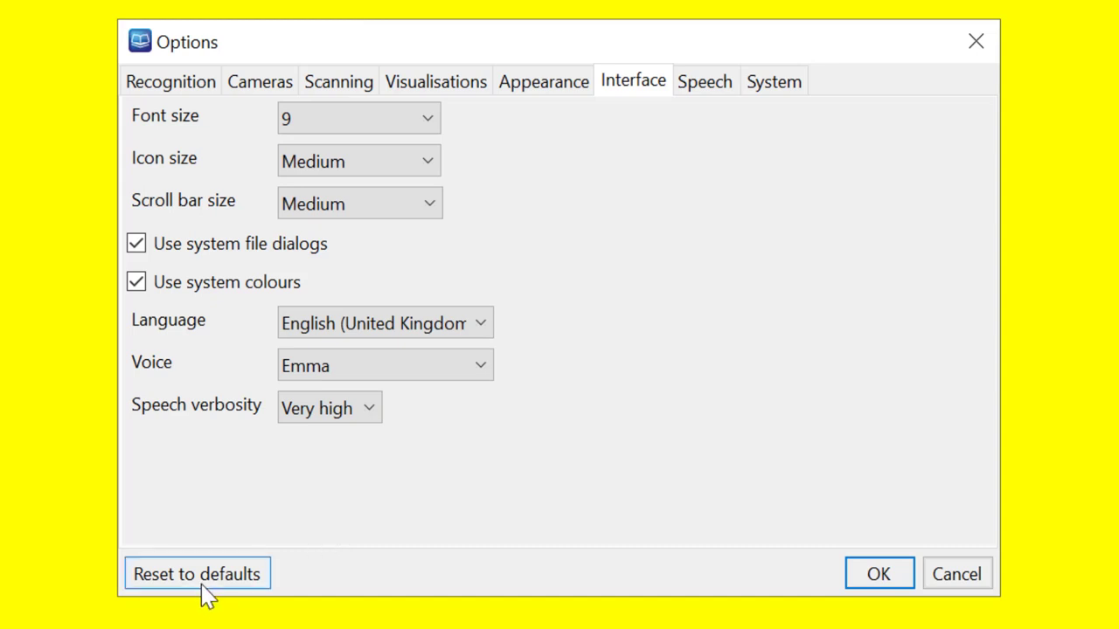
{"action": "left_click", "coordinate": [313, 411]}
{"action": "left_click", "coordinate": [313, 463]}
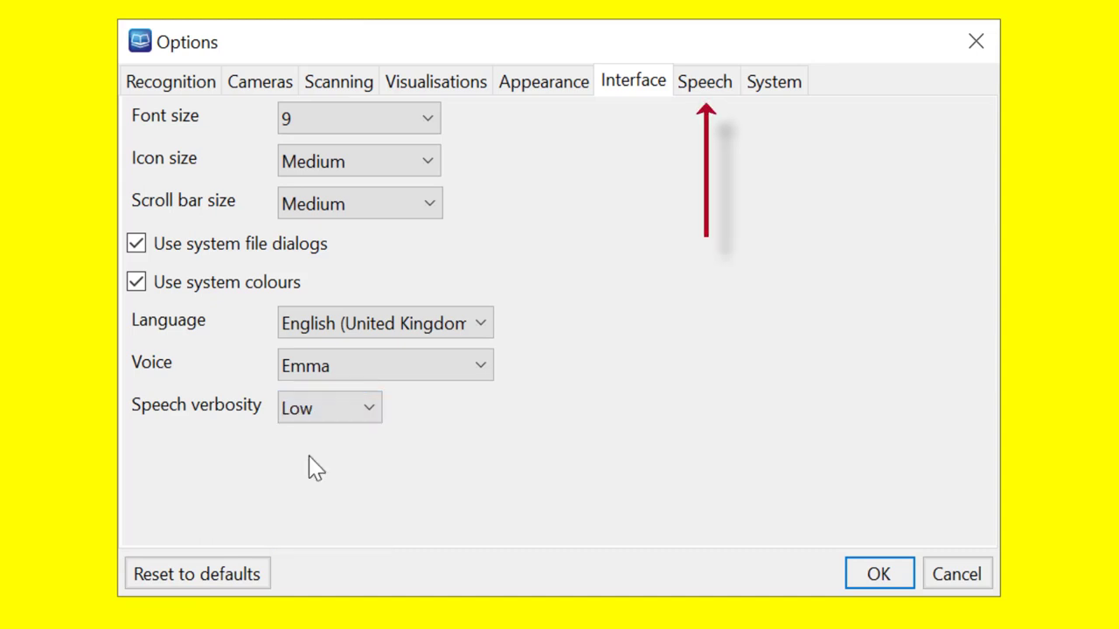
Step: Review the speech and system settings, and apply the changed options
{"action": "left_click", "coordinate": [712, 88]}
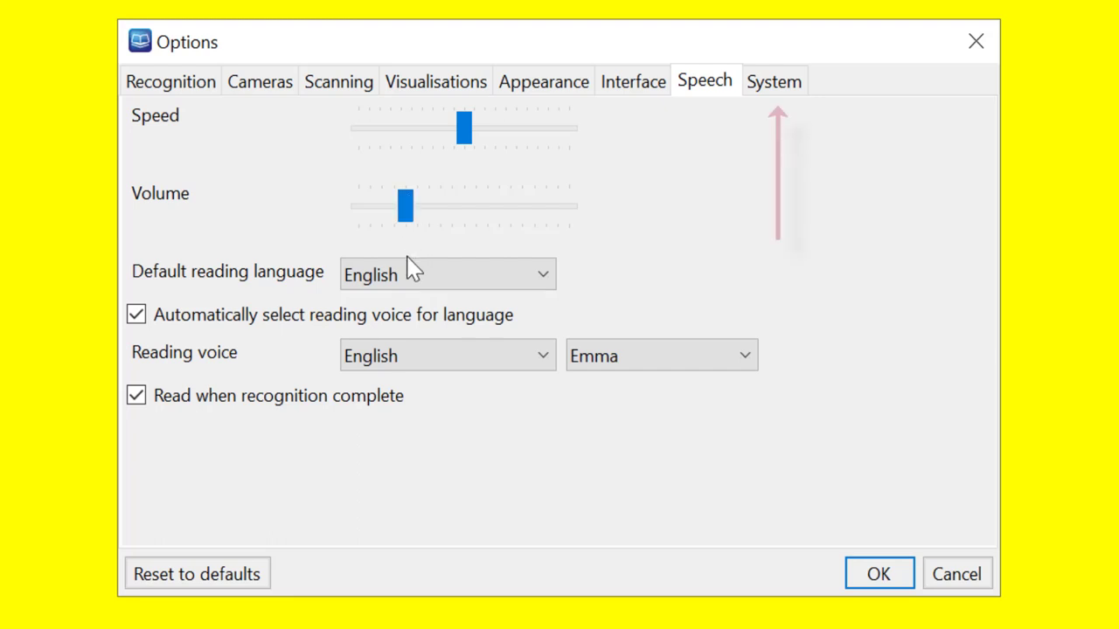
{"action": "left_click", "coordinate": [762, 102]}
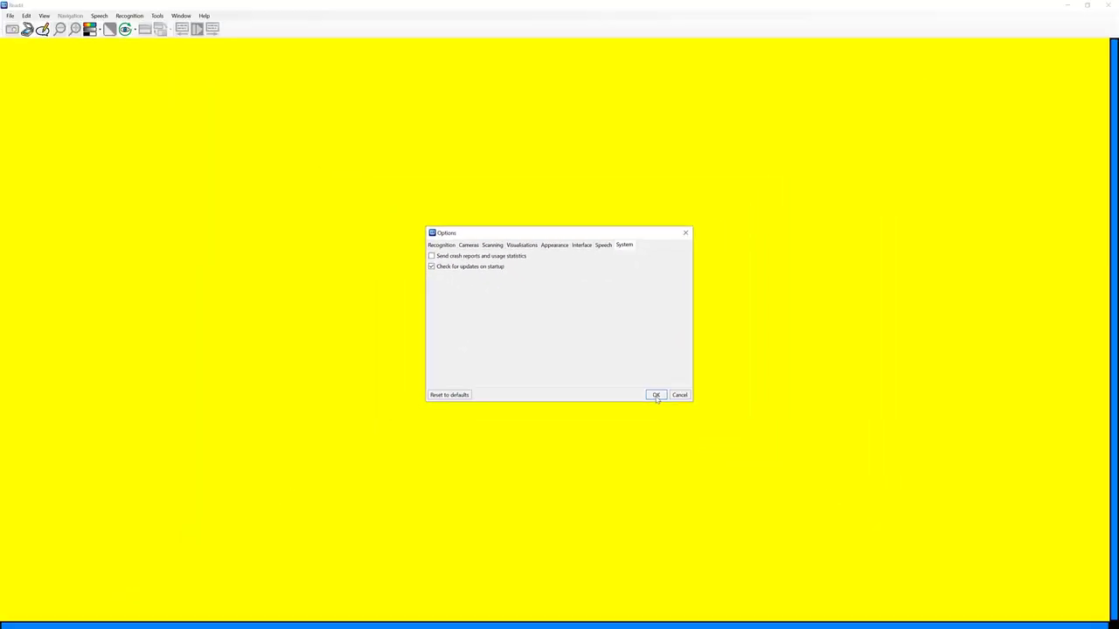
{"action": "left_click", "coordinate": [655, 395]}
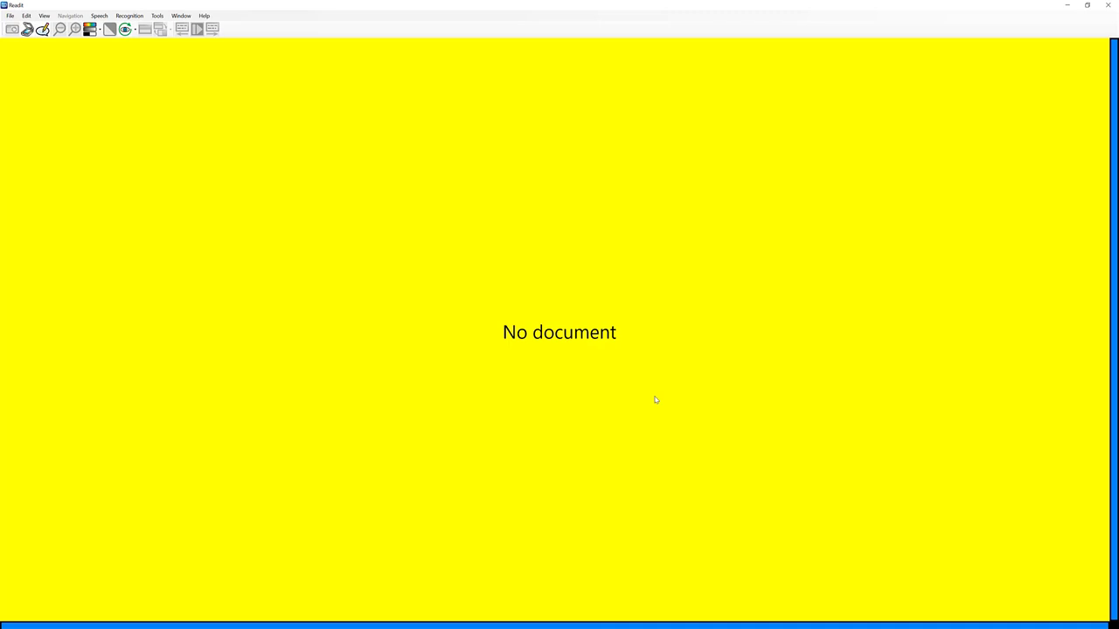
Step: Reopen the options, set the appearance colour combination to Black on White, and apply it
{"action": "left_click", "coordinate": [157, 16]}
{"action": "left_click", "coordinate": [159, 55]}
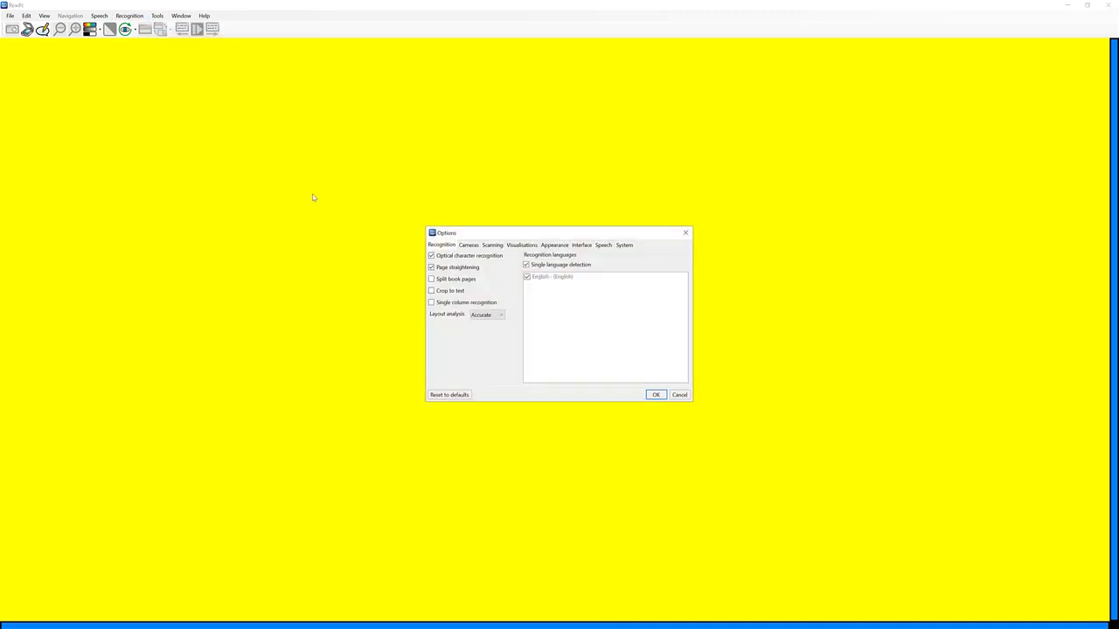
{"action": "left_click", "coordinate": [545, 245]}
{"action": "left_click", "coordinate": [516, 265]}
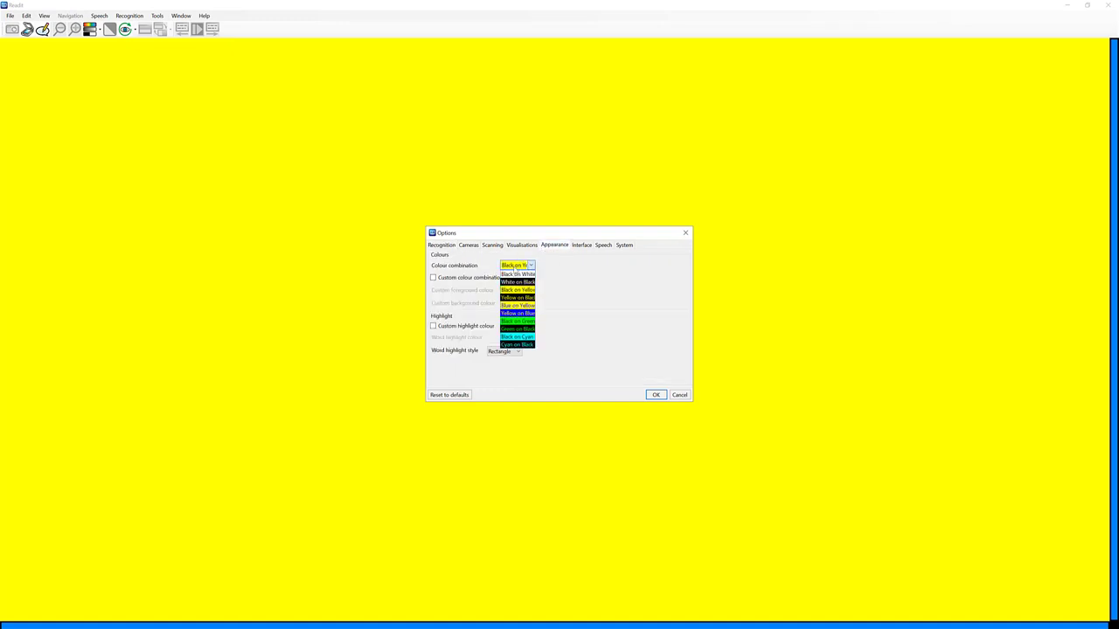
{"action": "left_click", "coordinate": [516, 275]}
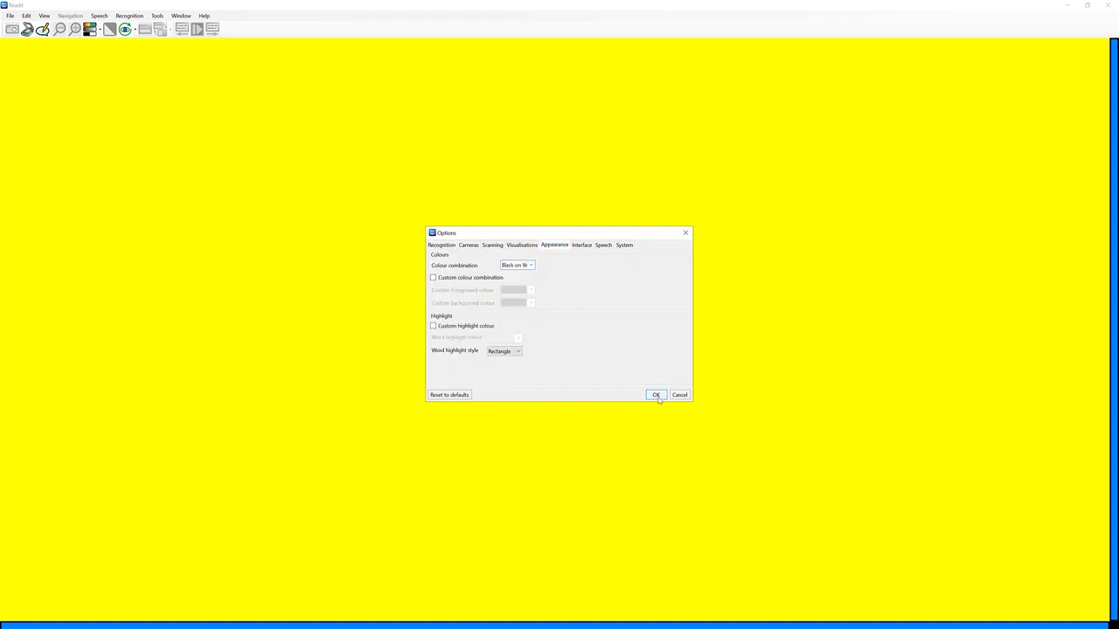
{"action": "left_click", "coordinate": [655, 394]}
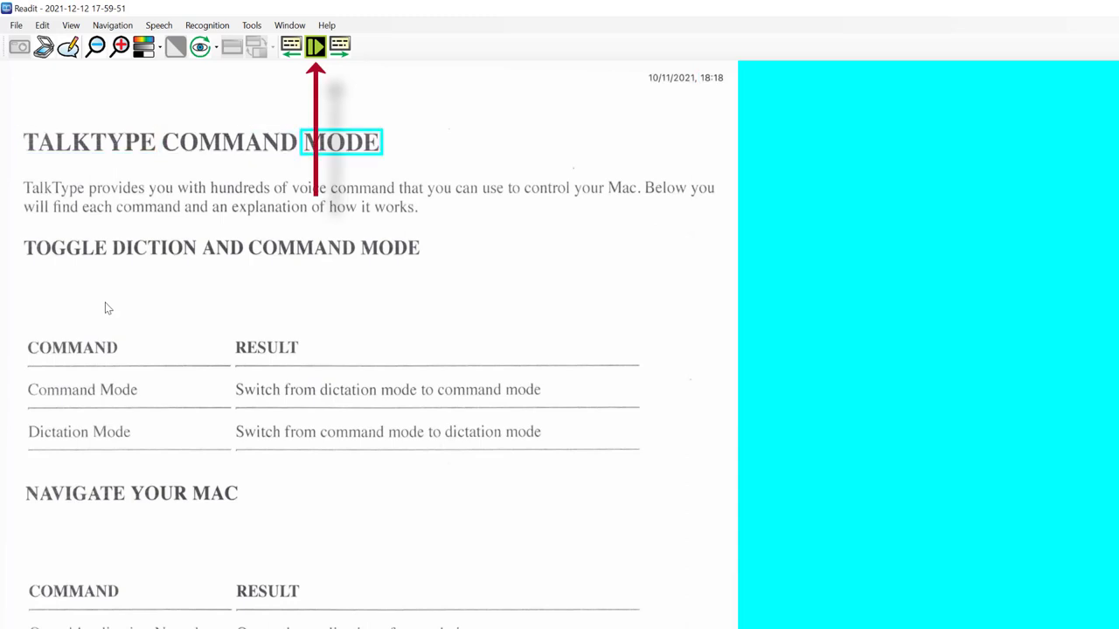
Step: Toggle read-aloud playback of the scanned document and move between its previous and next screens
{"action": "left_click", "coordinate": [316, 48]}
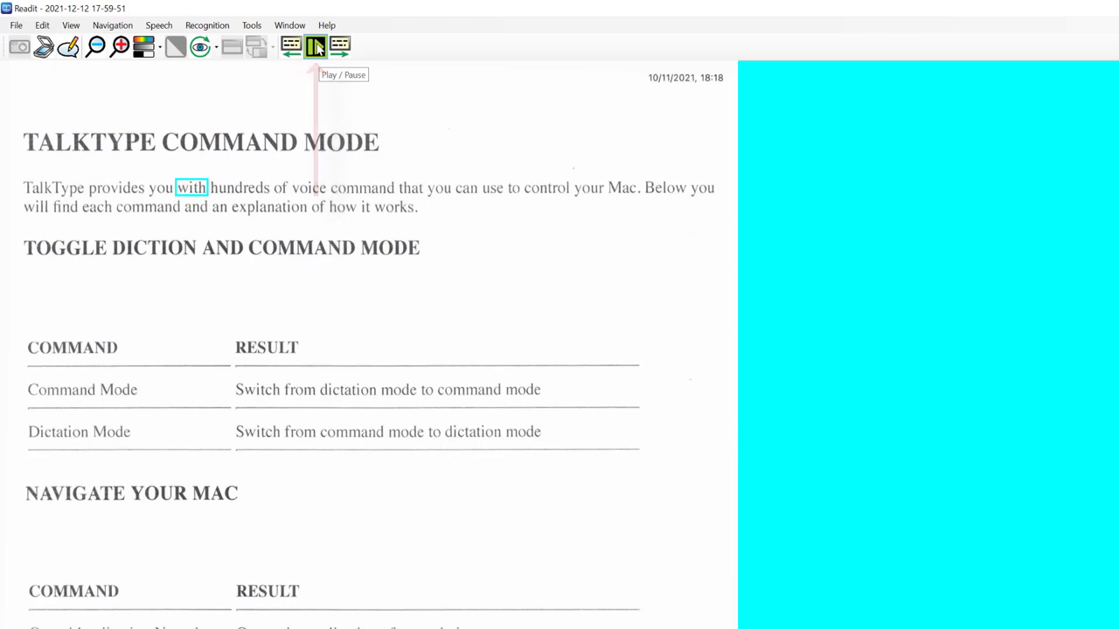
{"action": "left_click", "coordinate": [293, 48]}
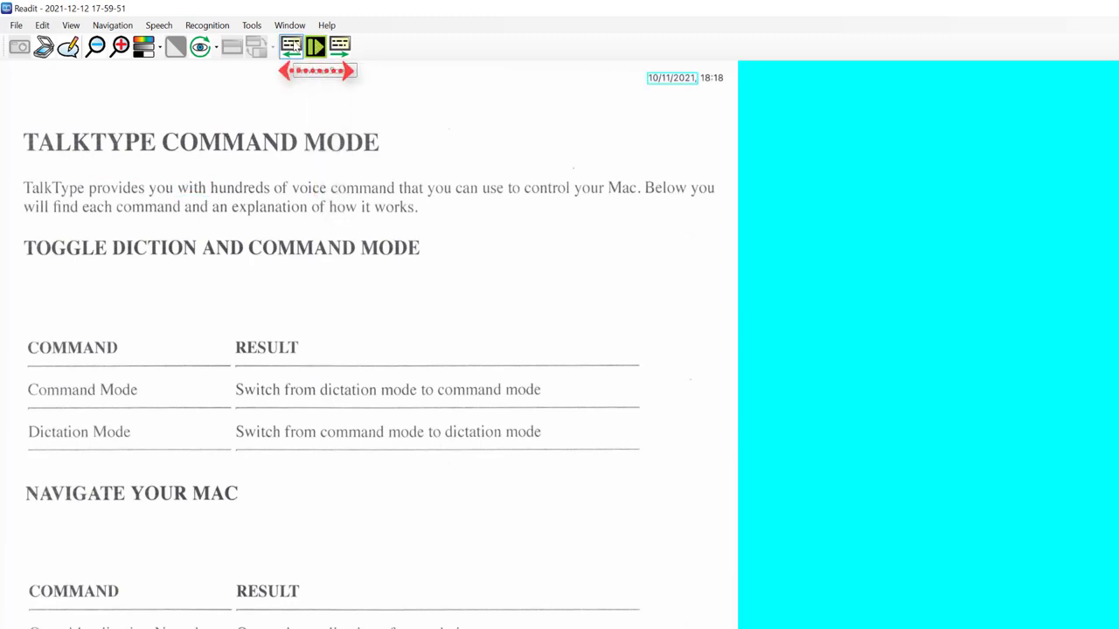
{"action": "left_click", "coordinate": [338, 49]}
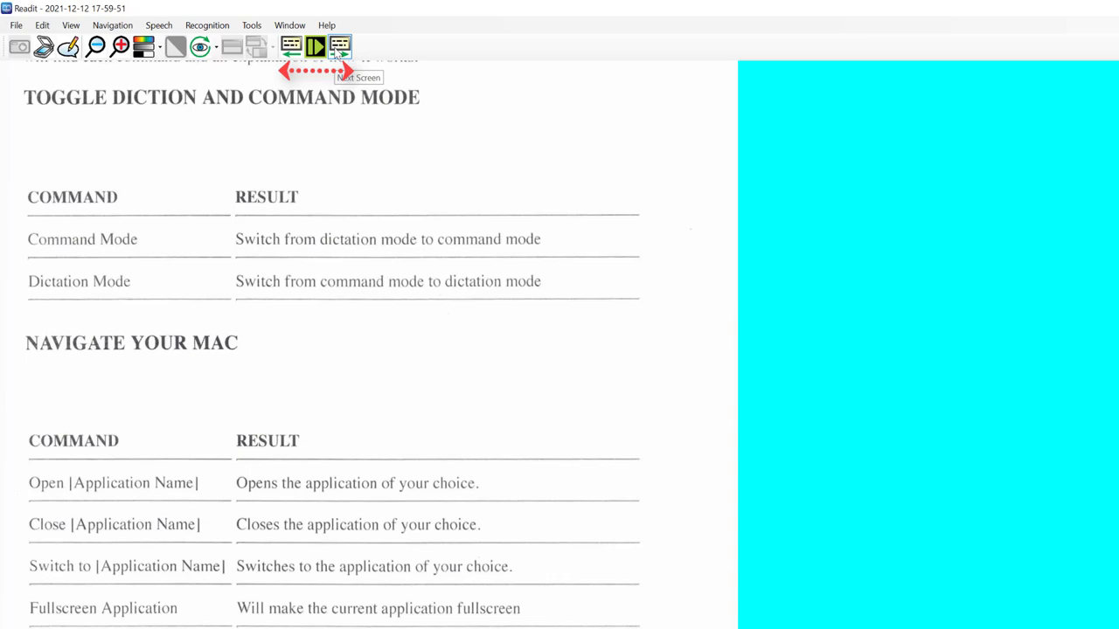
{"action": "left_click", "coordinate": [295, 51]}
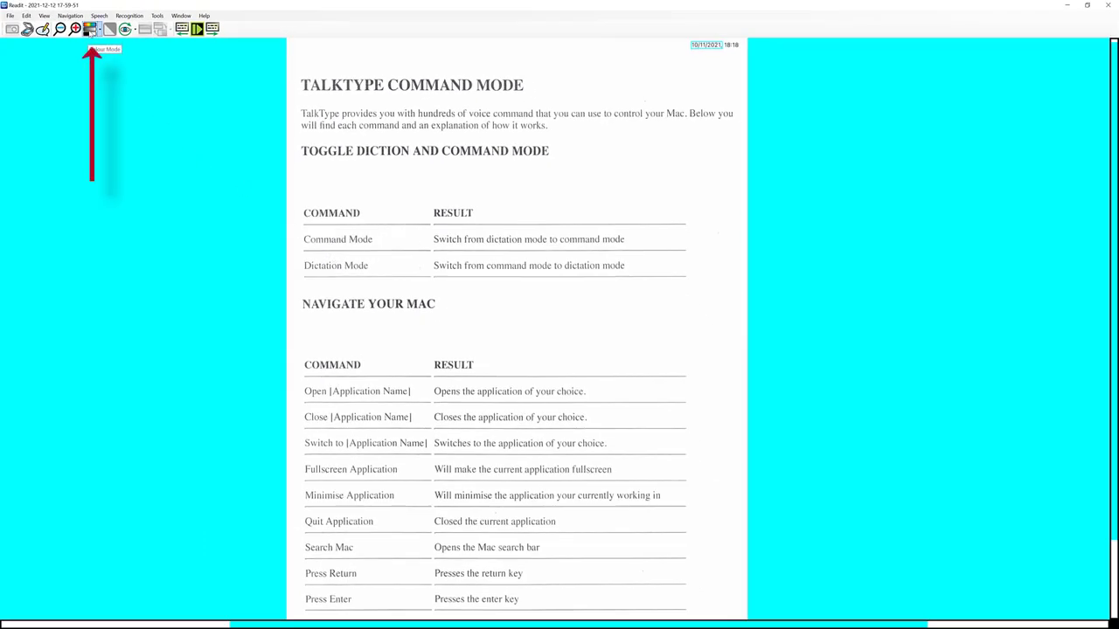
Step: Switch the scanned document's colour mode to Enhanced Grayscale
{"action": "left_click", "coordinate": [92, 30]}
{"action": "left_click", "coordinate": [92, 30]}
{"action": "left_click", "coordinate": [91, 30]}
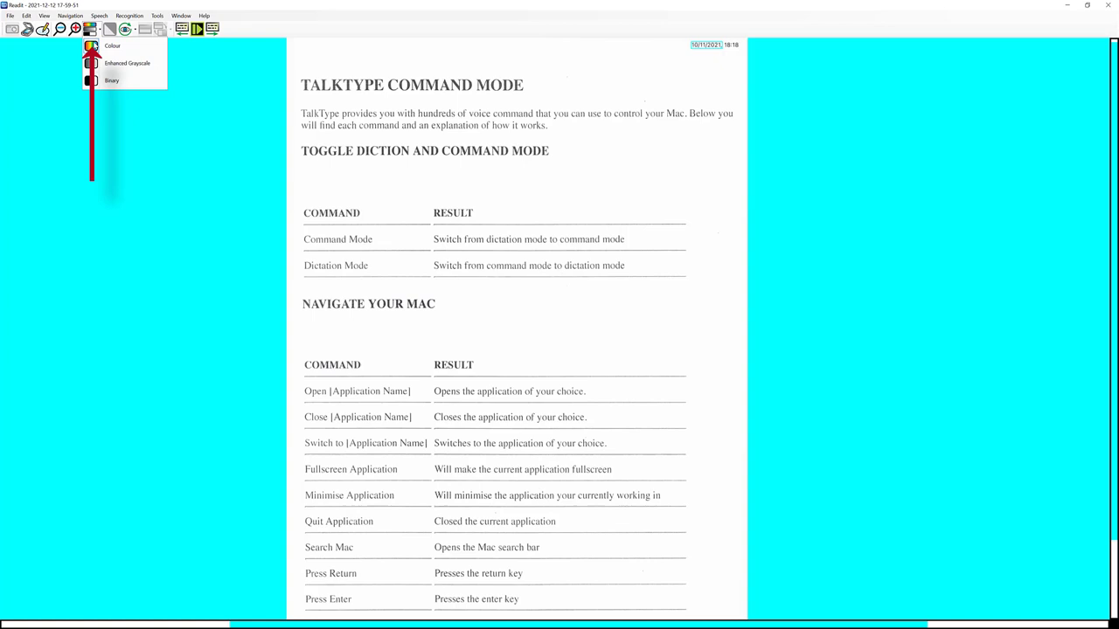
{"action": "left_click", "coordinate": [102, 64]}
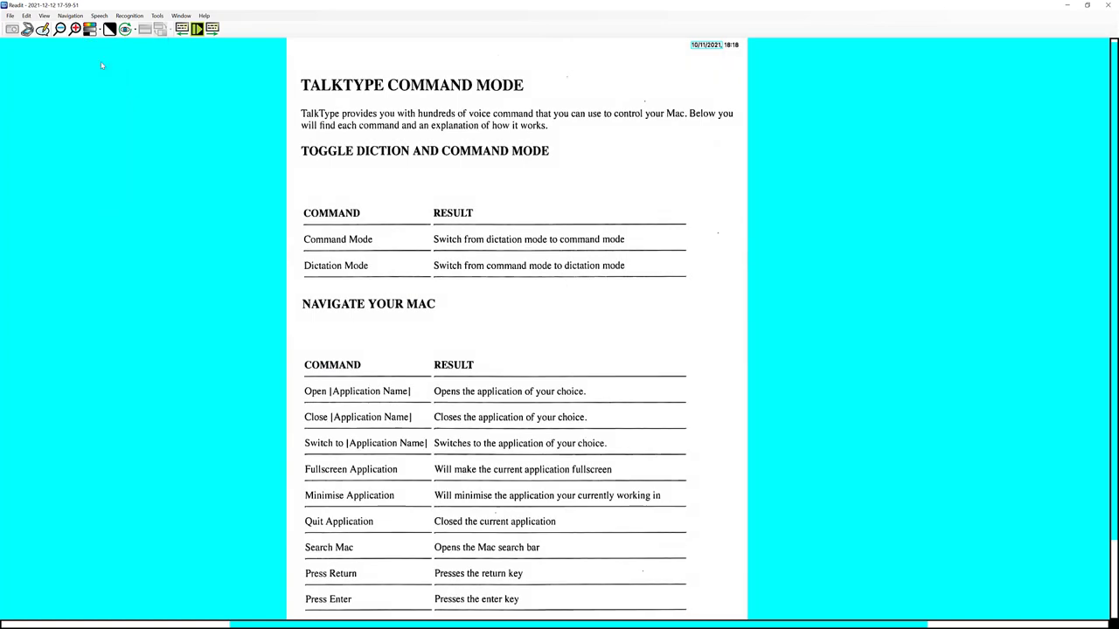
Step: Switch the document's colour mode to Binary and return it to Colour
{"action": "left_click", "coordinate": [92, 30]}
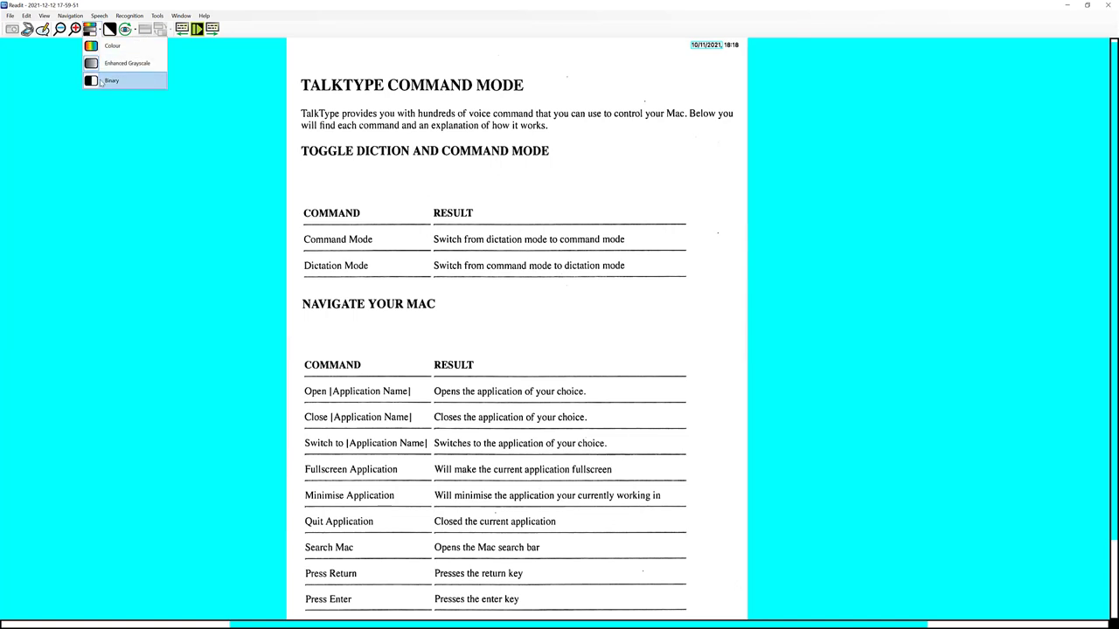
{"action": "left_click", "coordinate": [100, 81]}
{"action": "left_click", "coordinate": [92, 30]}
{"action": "left_click", "coordinate": [102, 45]}
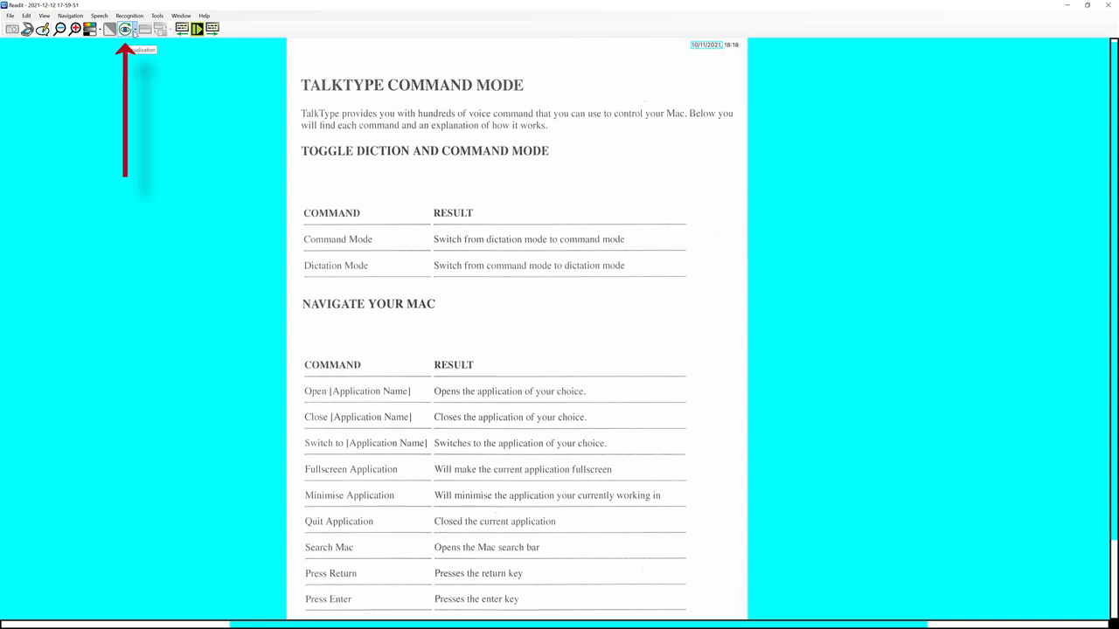
Step: Change the document's visualisation to Overlay
{"action": "left_click", "coordinate": [135, 31]}
{"action": "left_click", "coordinate": [135, 32]}
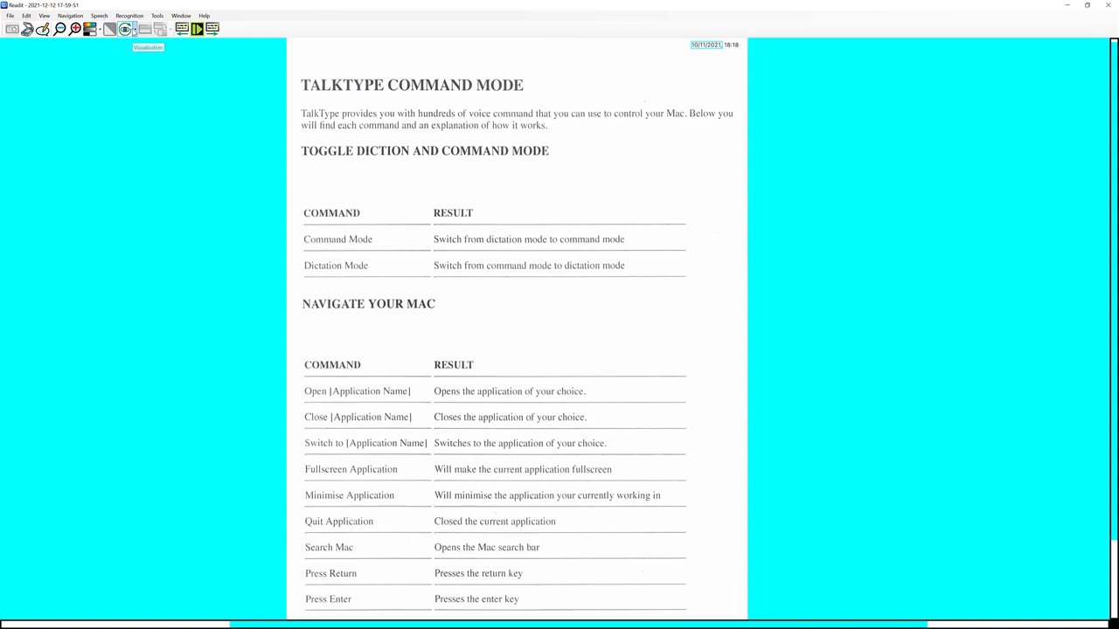
{"action": "left_click", "coordinate": [135, 31]}
{"action": "left_click", "coordinate": [135, 65]}
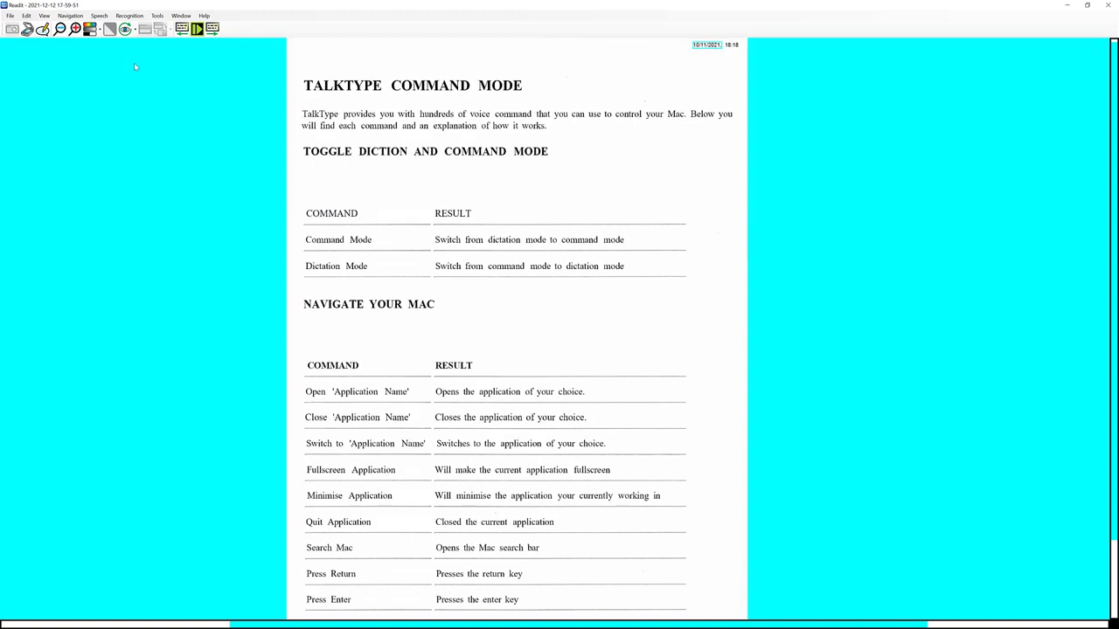
Step: Change the document's visualisation to Column and toggle read-aloud playback
{"action": "left_click", "coordinate": [134, 32]}
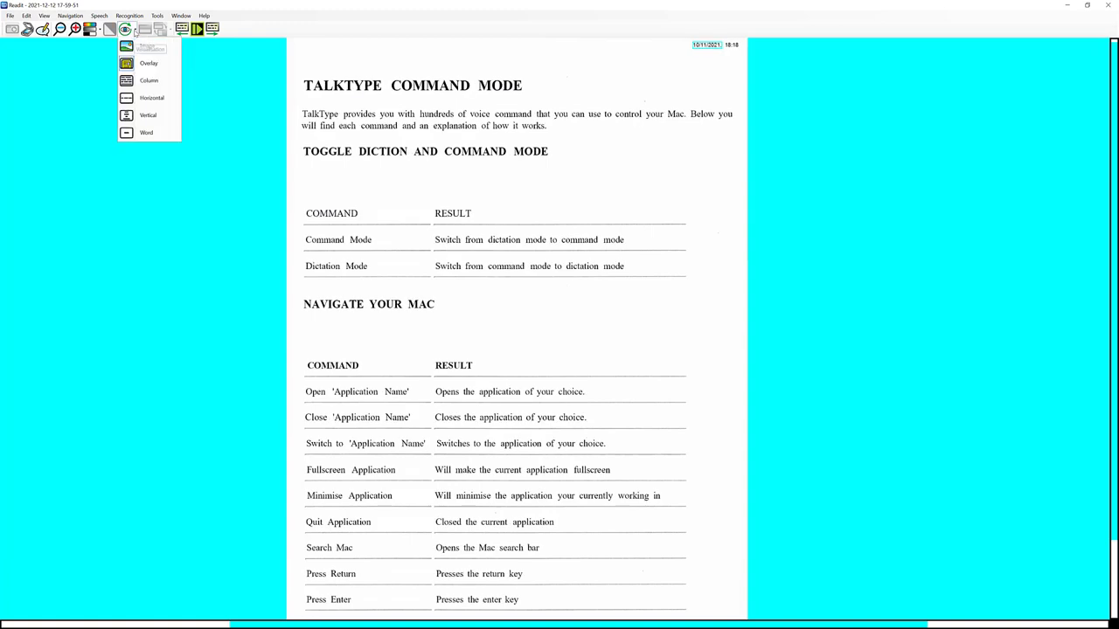
{"action": "left_click", "coordinate": [137, 80]}
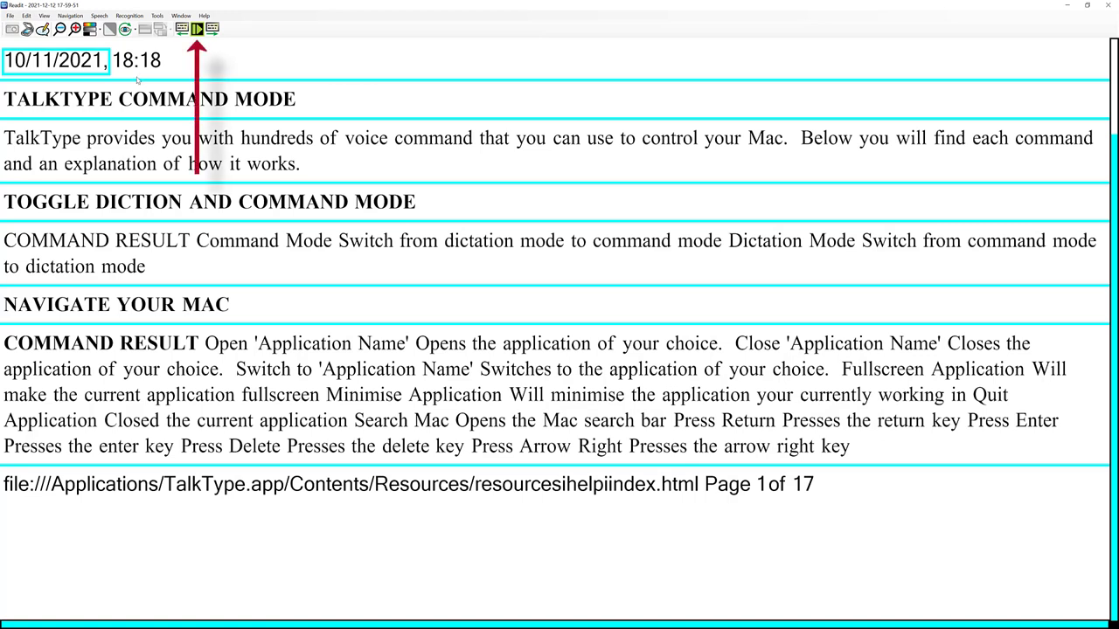
{"action": "left_click", "coordinate": [196, 29]}
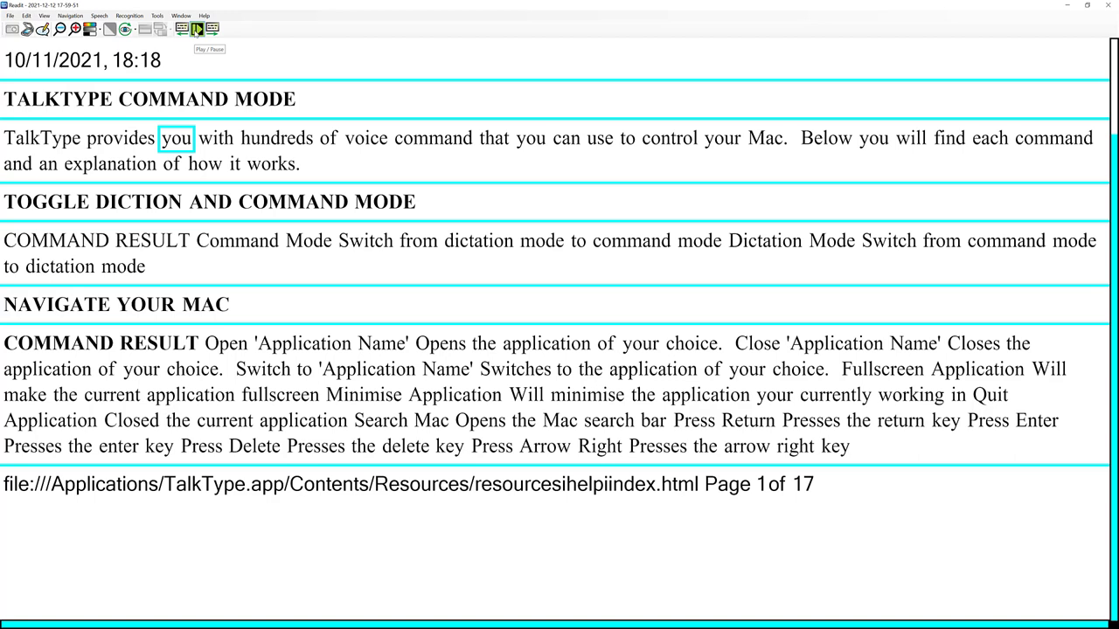
Step: Switch the document's visualisation to Horizontal, followed by Vertical
{"action": "left_click", "coordinate": [133, 31]}
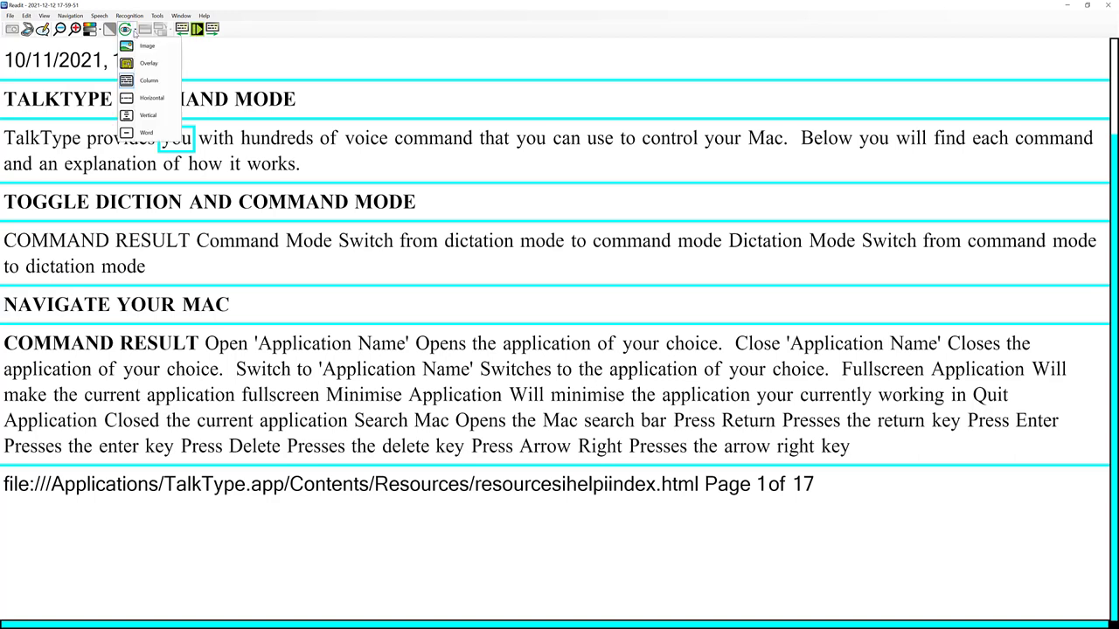
{"action": "left_click", "coordinate": [135, 97]}
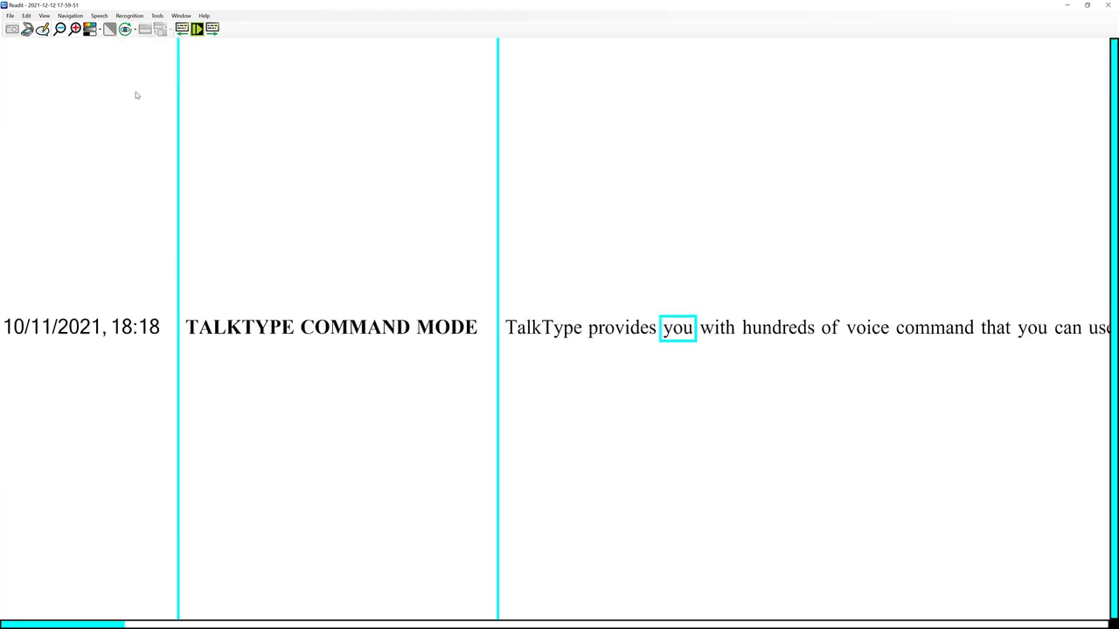
{"action": "left_click", "coordinate": [137, 33]}
{"action": "left_click", "coordinate": [140, 113]}
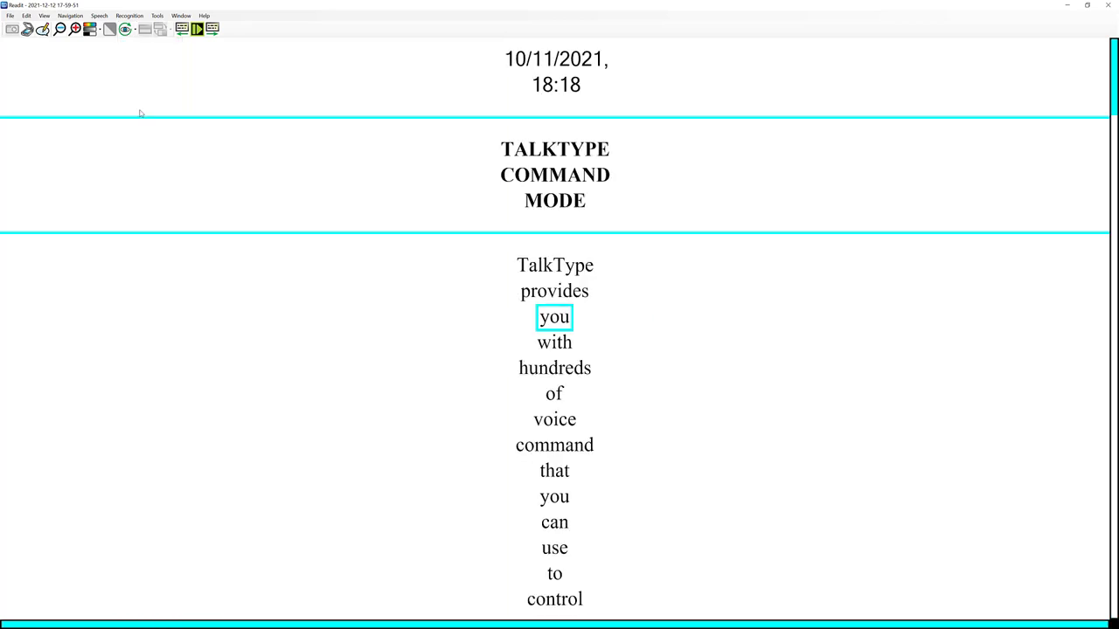
Step: Show the document one word at a time with the Word visualisation, enlarge the text and start read-aloud playback
{"action": "left_click", "coordinate": [135, 33]}
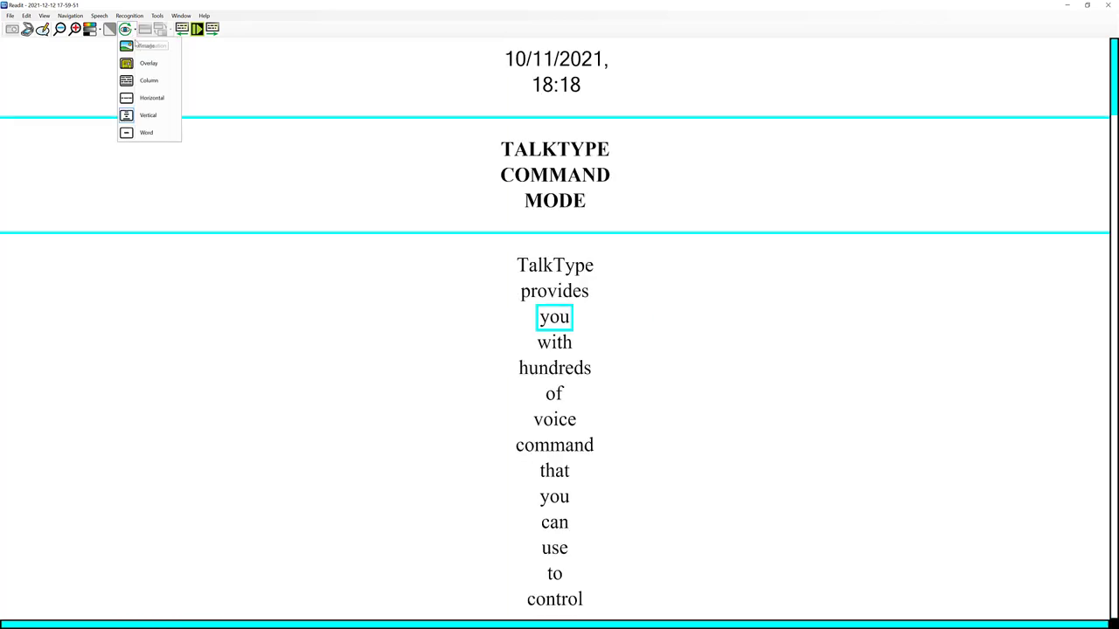
{"action": "left_click", "coordinate": [136, 133]}
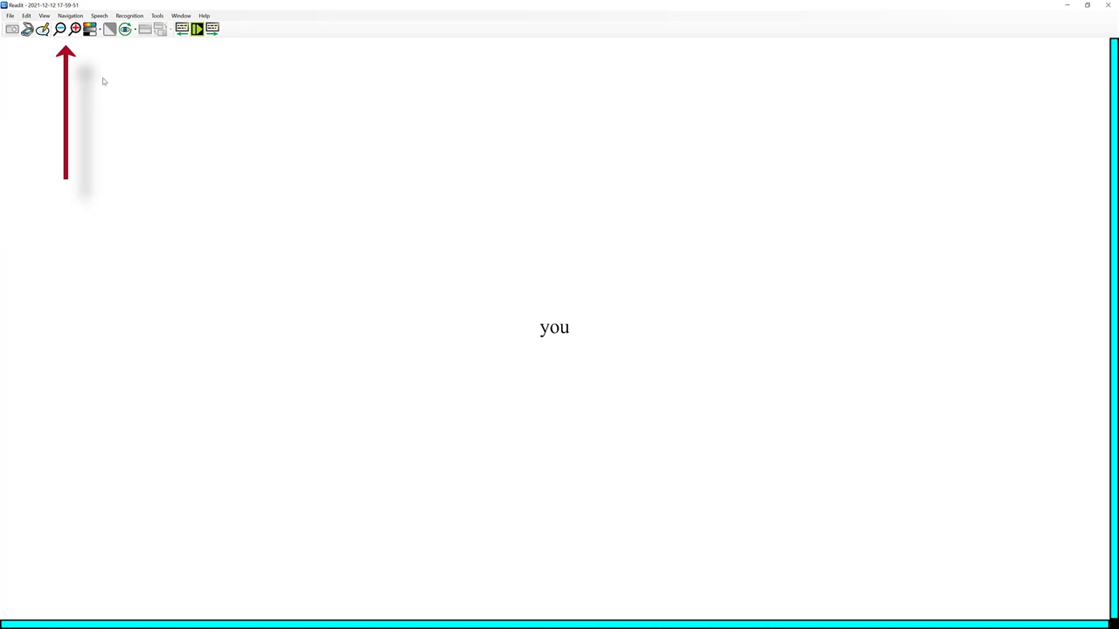
{"action": "left_click", "coordinate": [75, 29]}
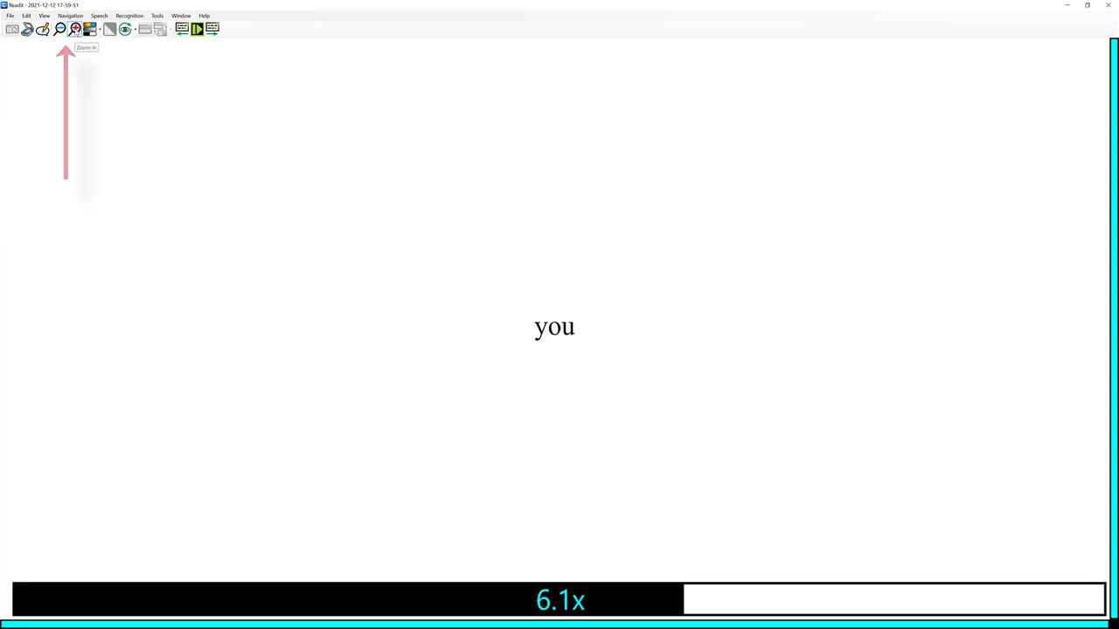
{"action": "key", "text": "space"}
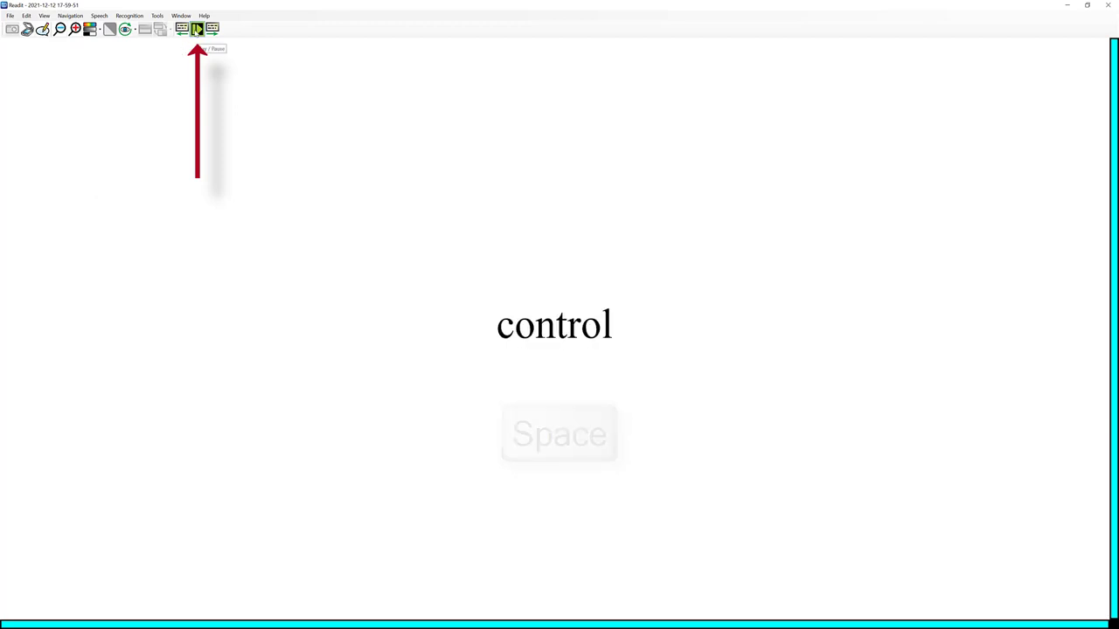
Step: Return the document's visualisation to Image, move ahead in the document, and start and pause read-aloud playback
{"action": "left_click", "coordinate": [133, 30]}
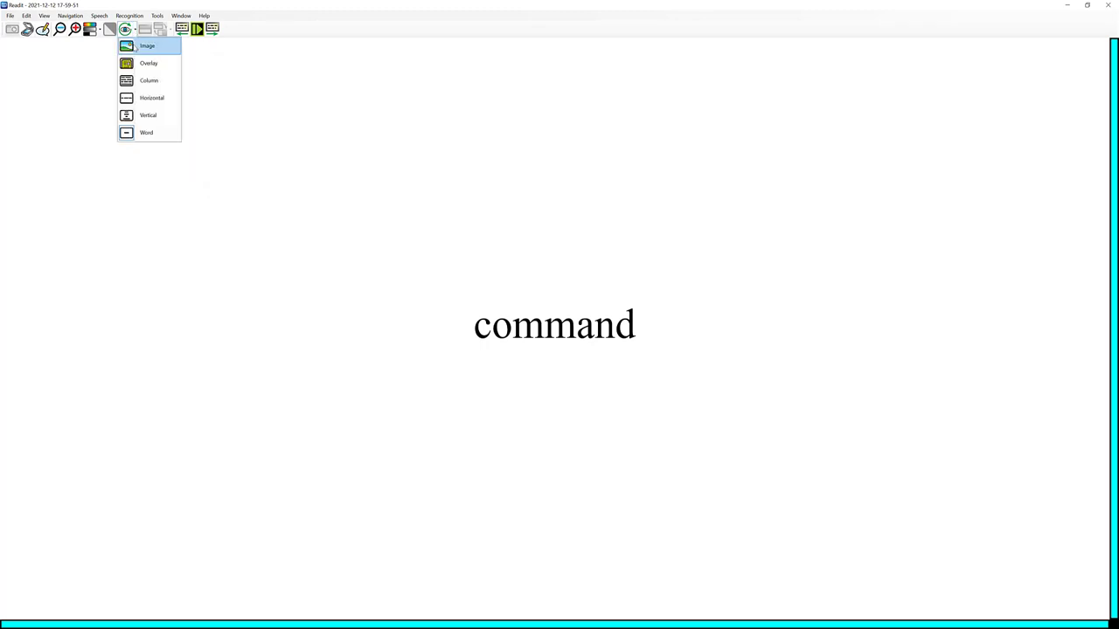
{"action": "left_click", "coordinate": [140, 46]}
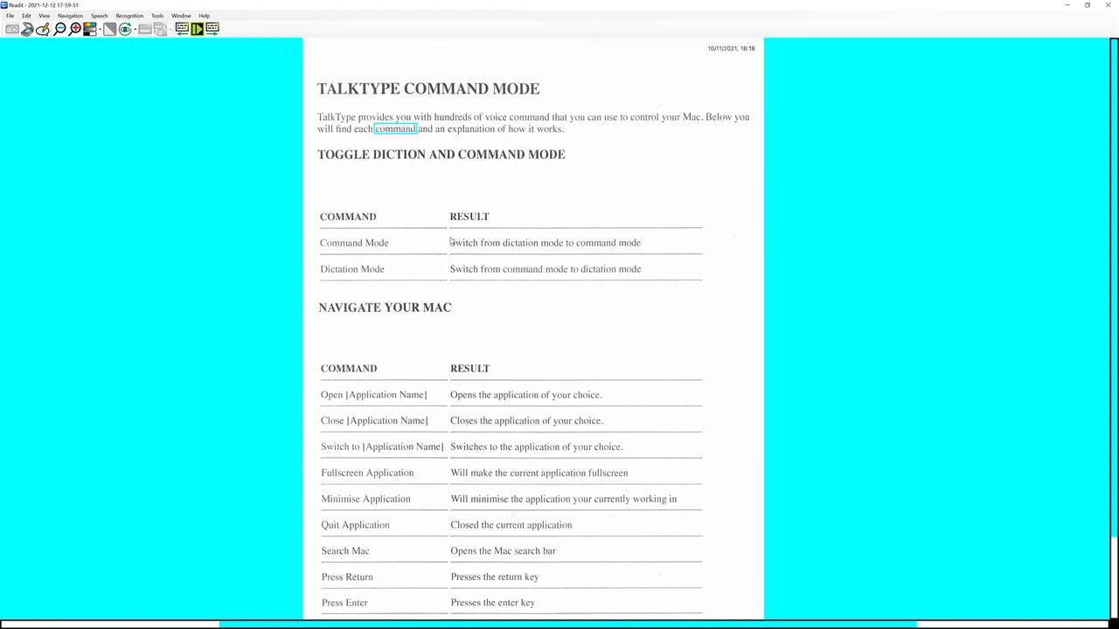
{"action": "left_click", "coordinate": [214, 30]}
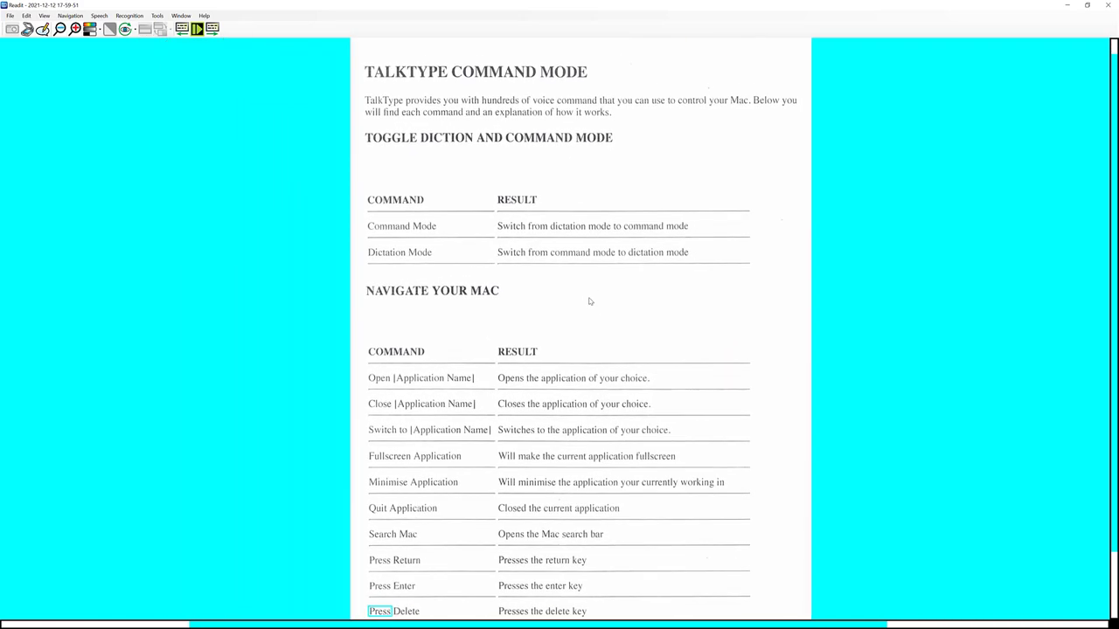
{"action": "key", "text": "space"}
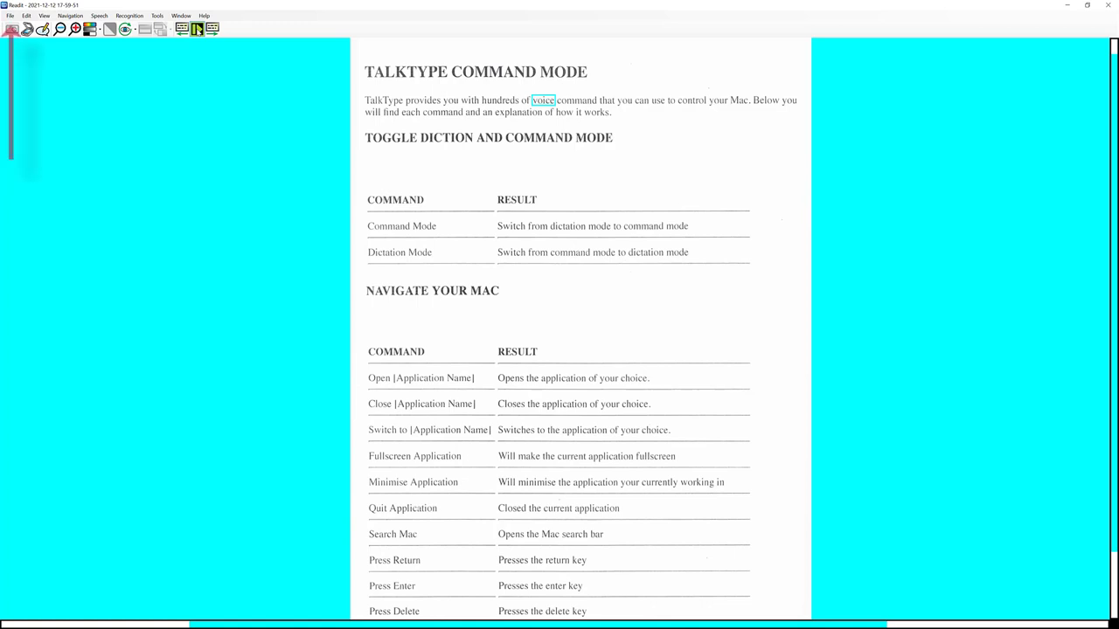
{"action": "left_click", "coordinate": [197, 29]}
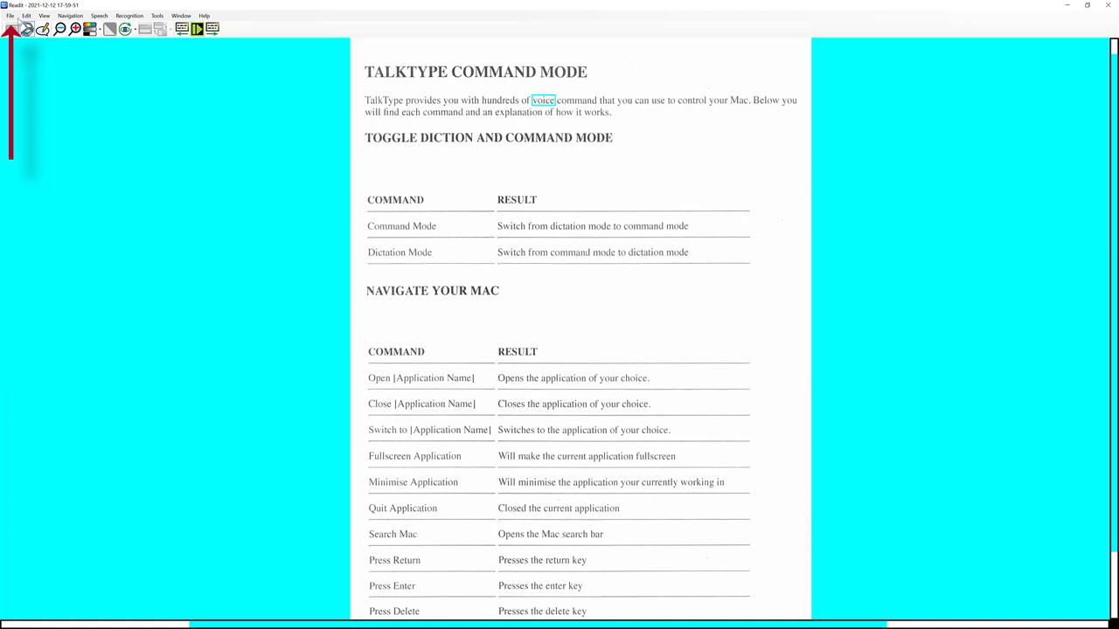
Step: Configure the quick export options to Word Document format with Default layout retention
{"action": "left_click", "coordinate": [10, 16]}
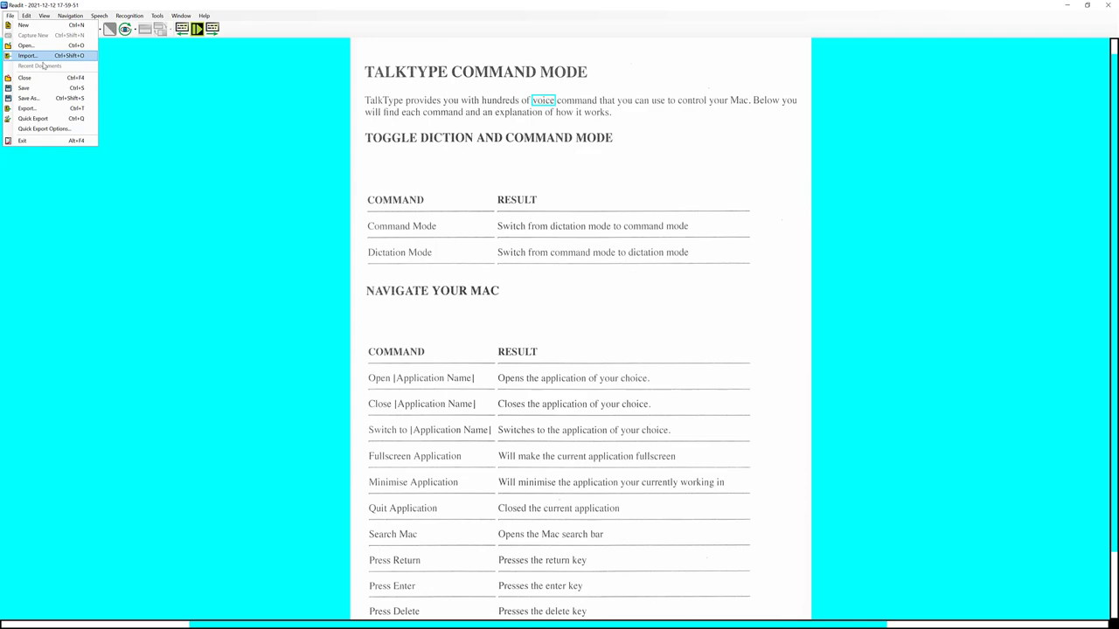
{"action": "left_click", "coordinate": [58, 129]}
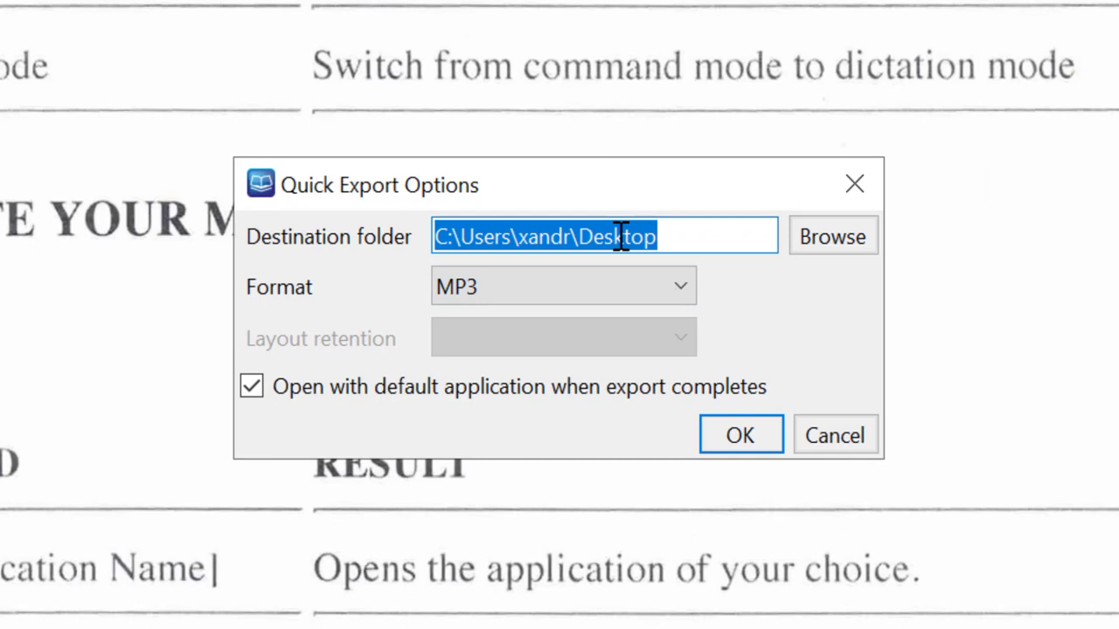
{"action": "left_click", "coordinate": [666, 287]}
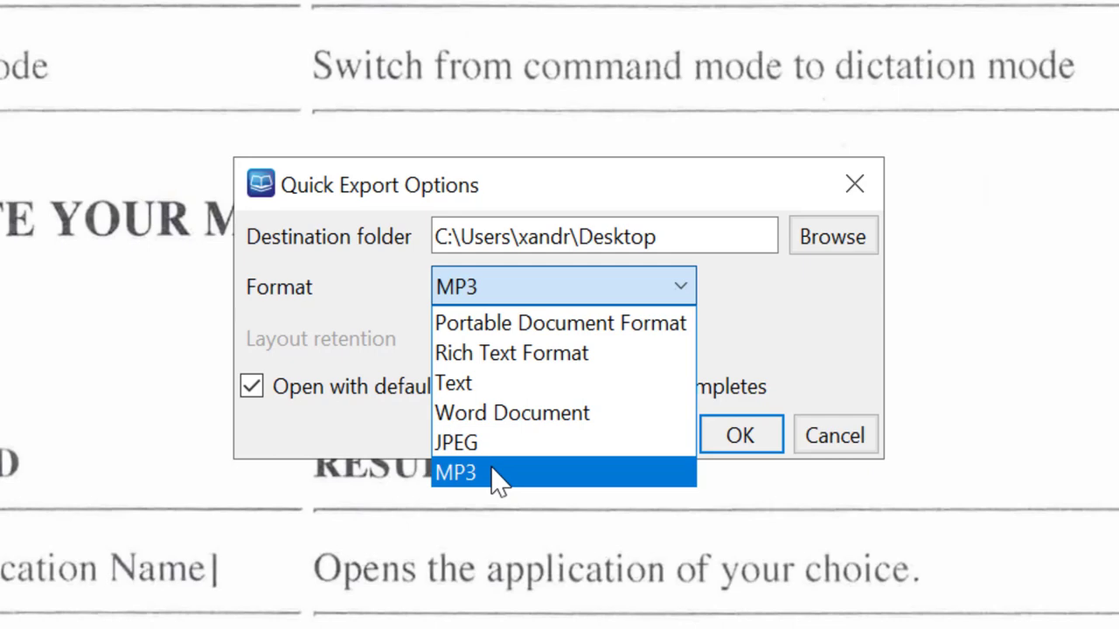
{"action": "left_click", "coordinate": [500, 414]}
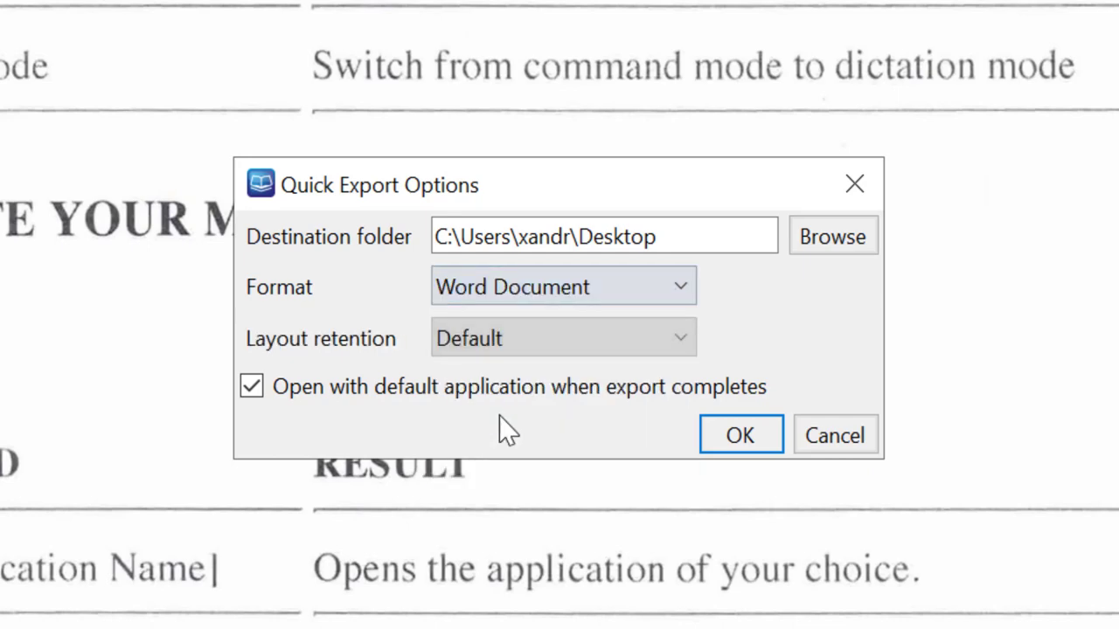
{"action": "left_click", "coordinate": [525, 339]}
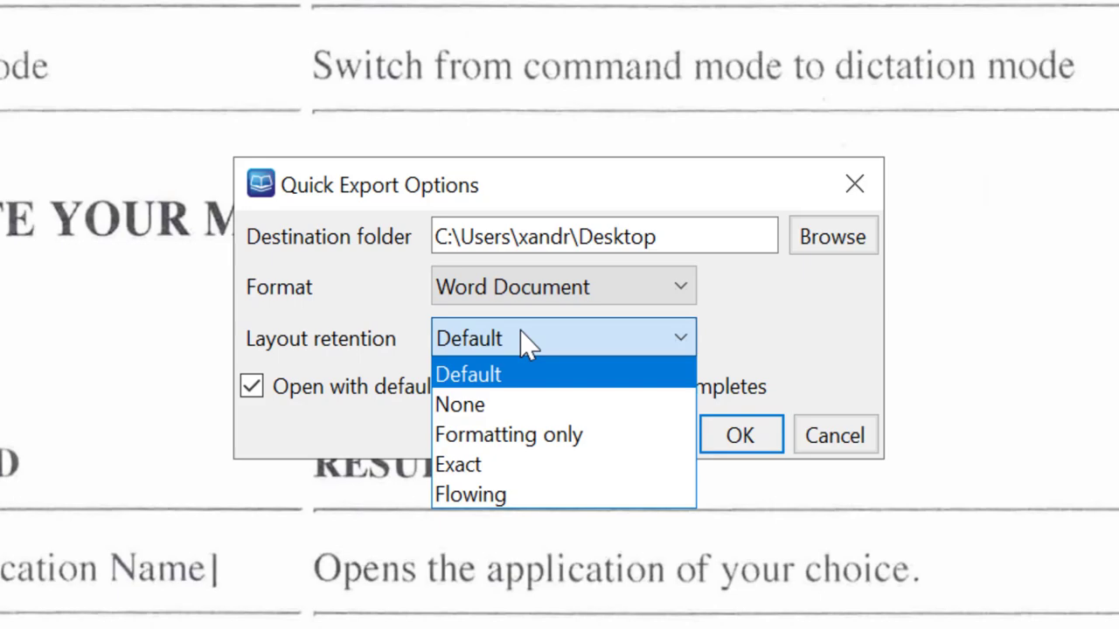
{"action": "left_click", "coordinate": [521, 374]}
{"action": "left_click", "coordinate": [739, 435]}
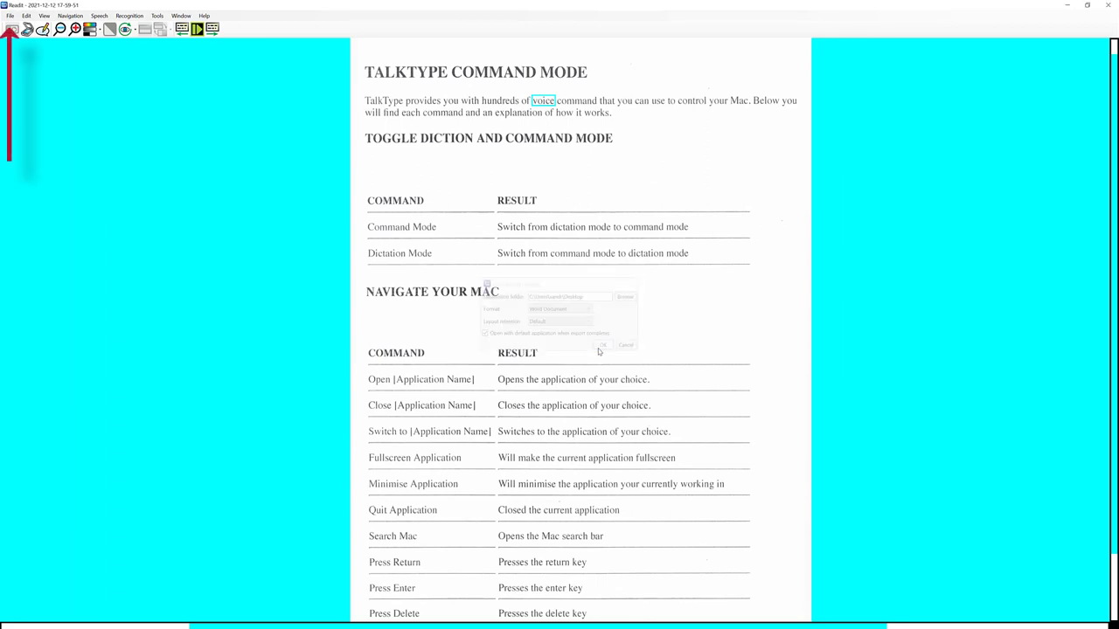
Step: Quick-export the scanned document, and in Word close the Navigation pane and enable the file's content
{"action": "left_click", "coordinate": [10, 15]}
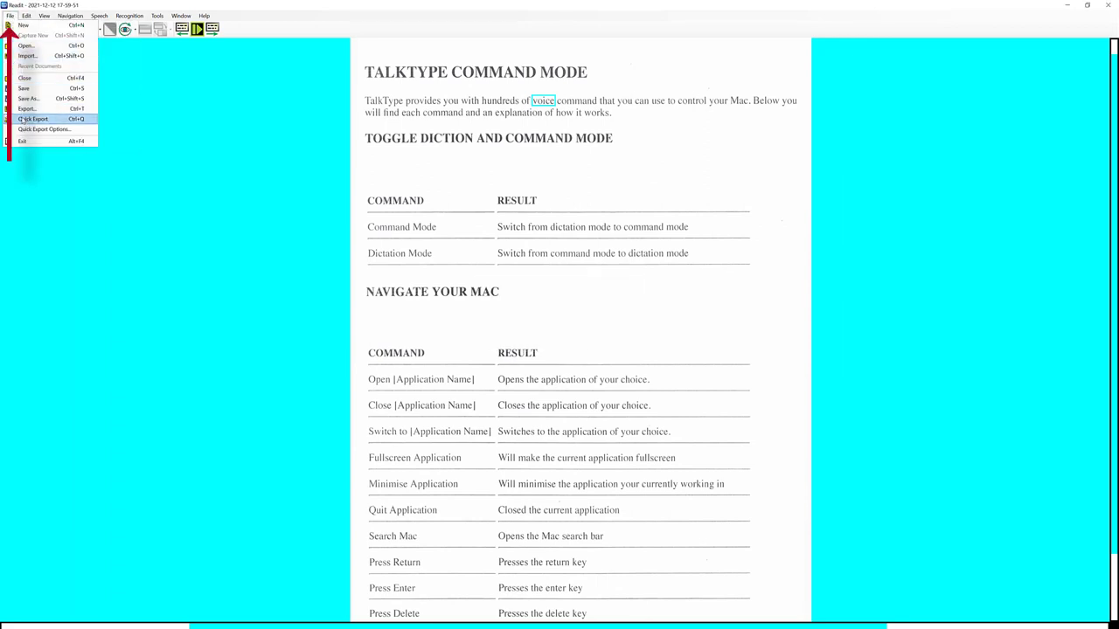
{"action": "left_click", "coordinate": [23, 119]}
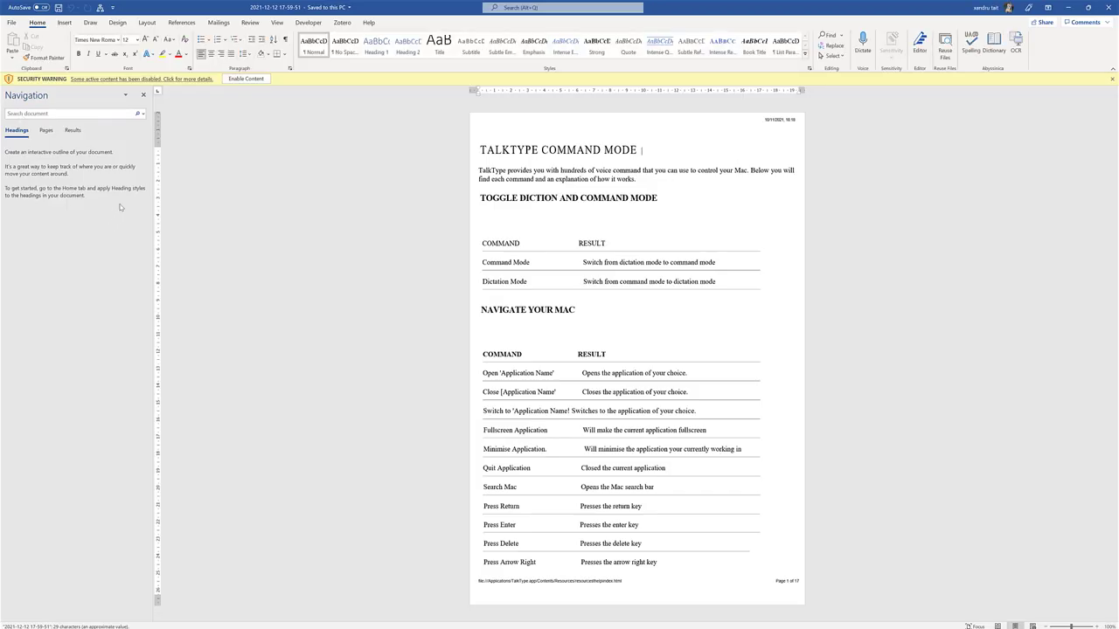
{"action": "left_click", "coordinate": [144, 95]}
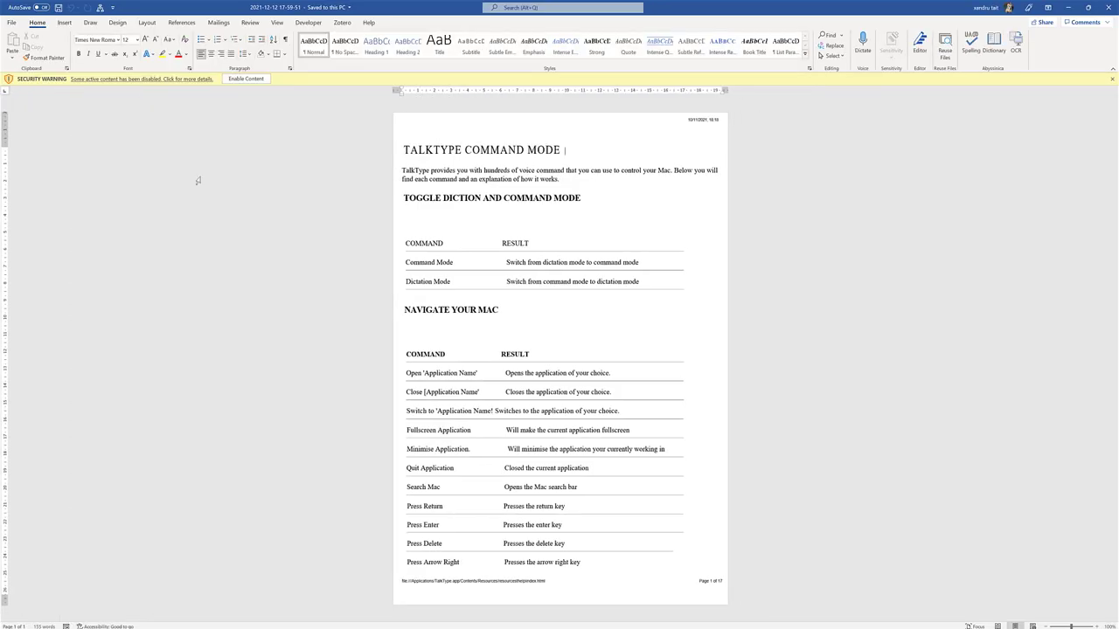
{"action": "left_click", "coordinate": [247, 79]}
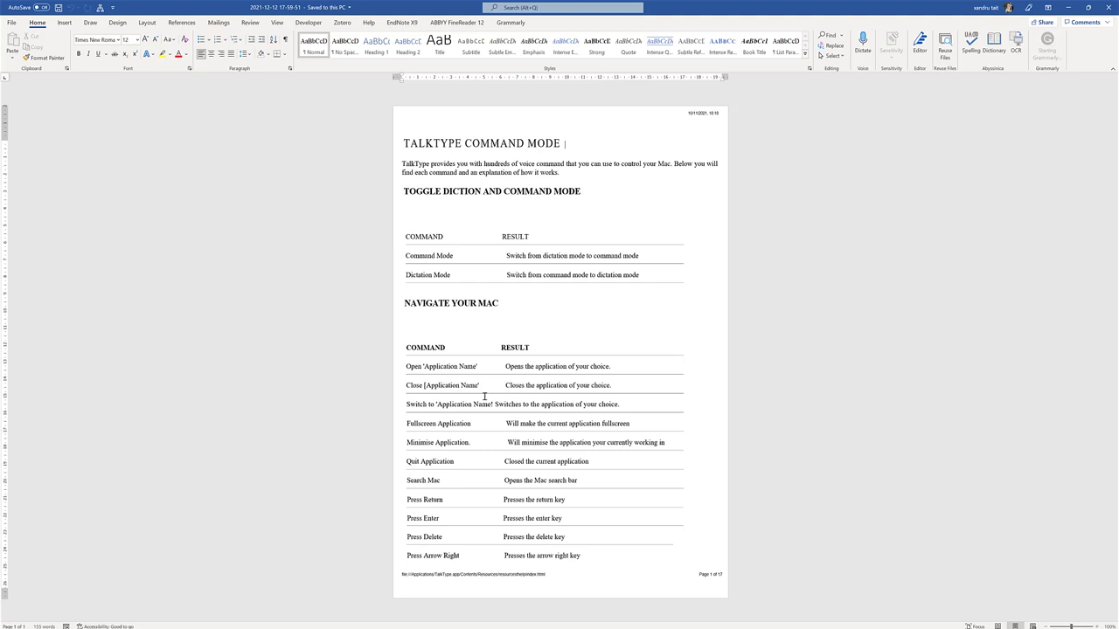
Step: Edit the text of the Open 'Application Name' row in the exported document and close Word without saving
{"action": "left_click", "coordinate": [572, 374]}
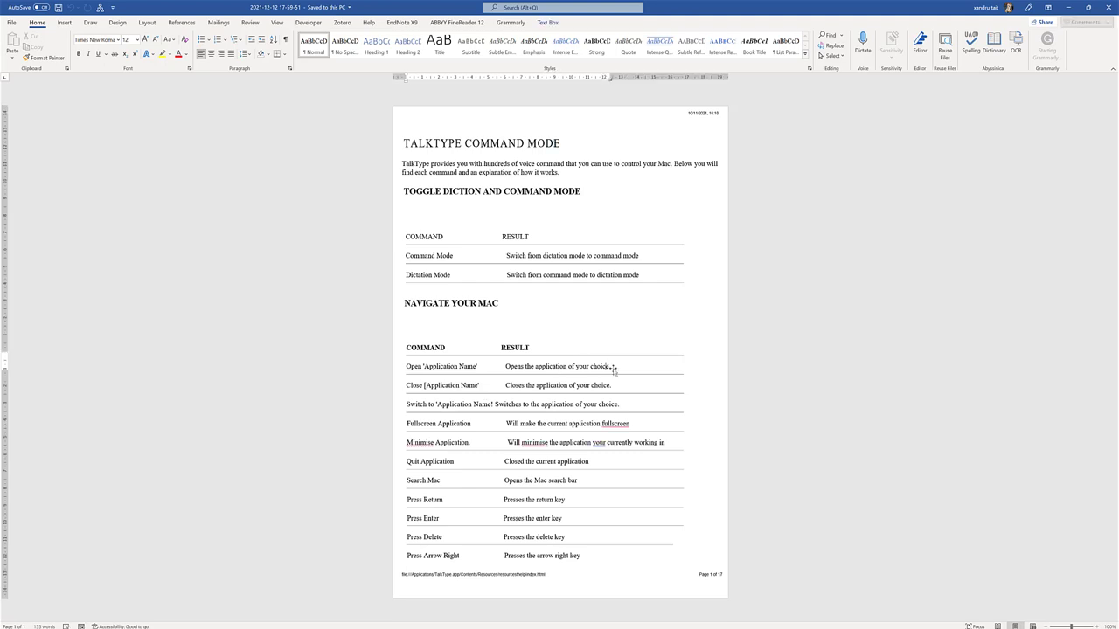
{"action": "left_click_drag", "start_coordinate": [613, 368], "coordinate": [615, 398]}
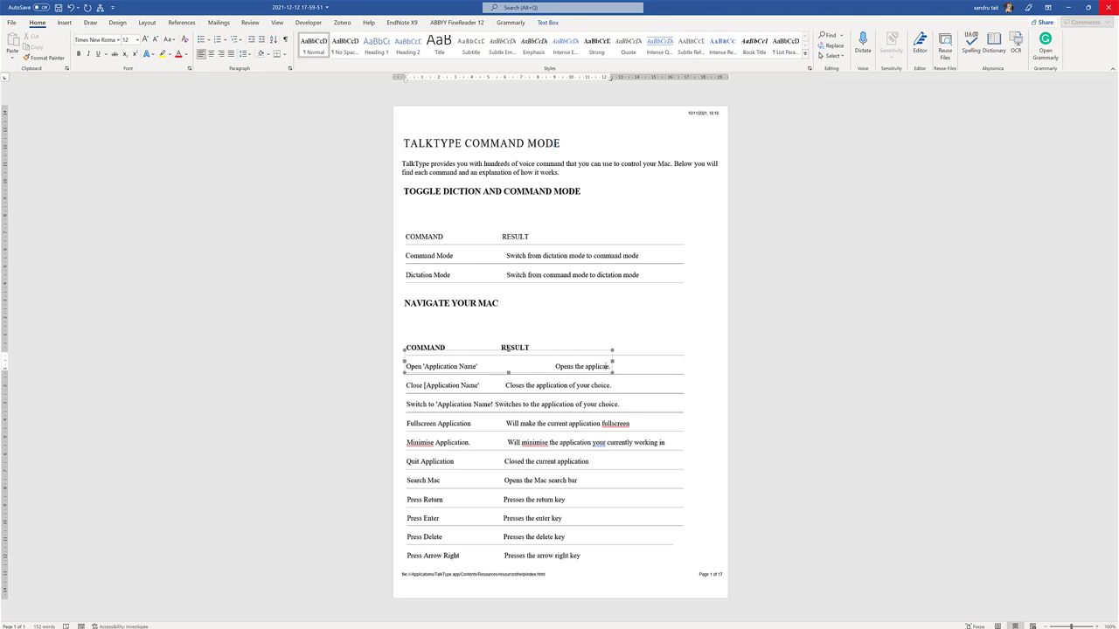
{"action": "left_click", "coordinate": [1108, 7]}
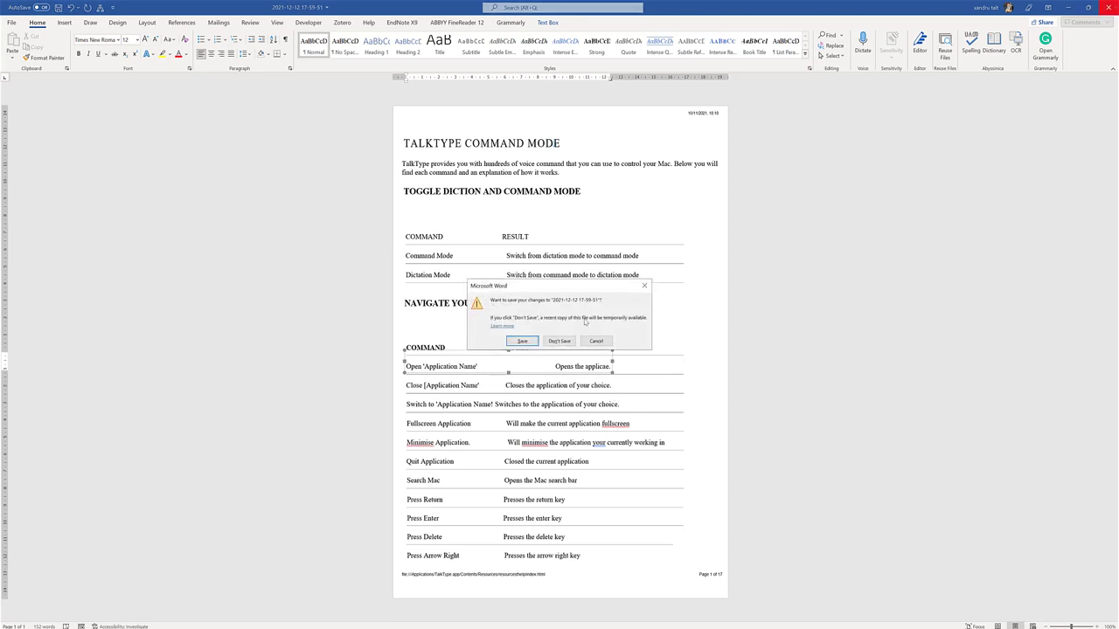
{"action": "left_click", "coordinate": [558, 341]}
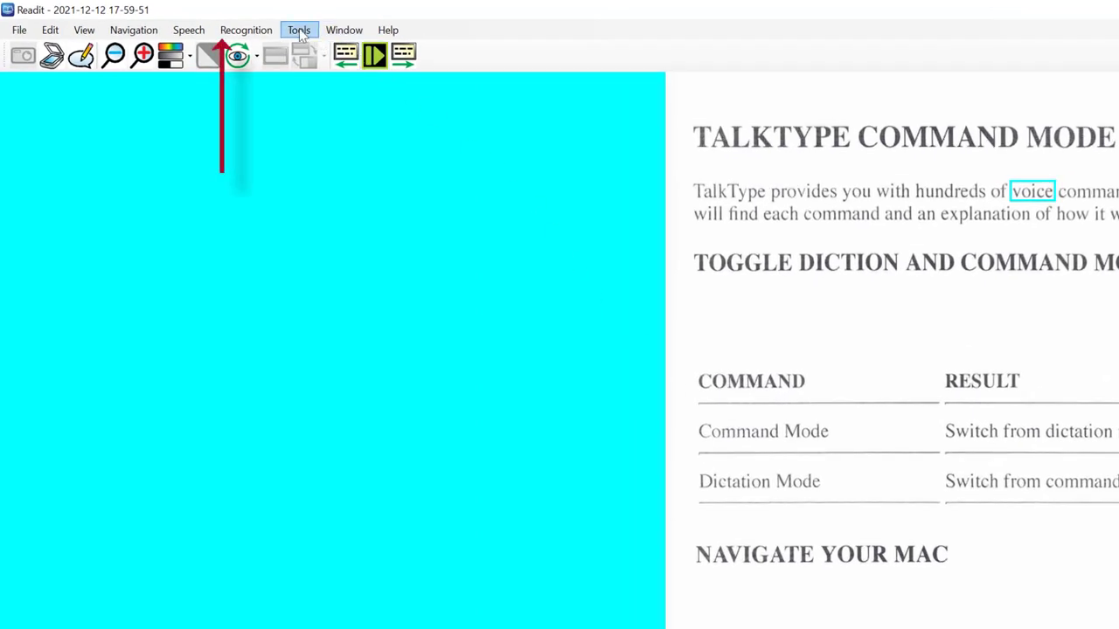
Step: Toggle the Split Book Pages recognition option in Readit and show the editing commands, including Multiple Capture
{"action": "left_click", "coordinate": [261, 32]}
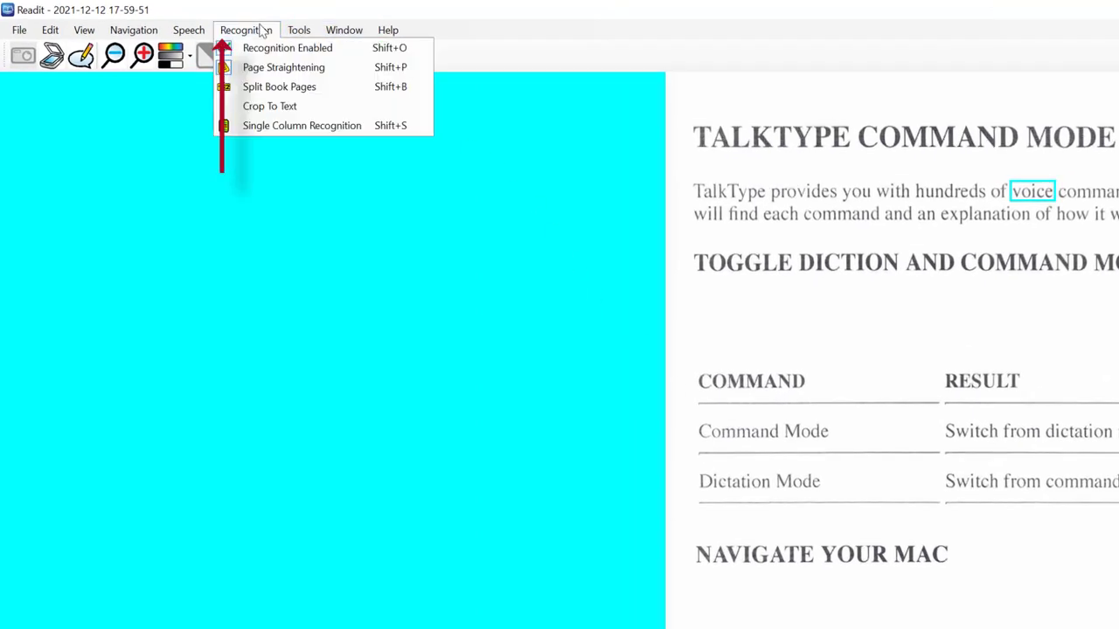
{"action": "left_click", "coordinate": [267, 90]}
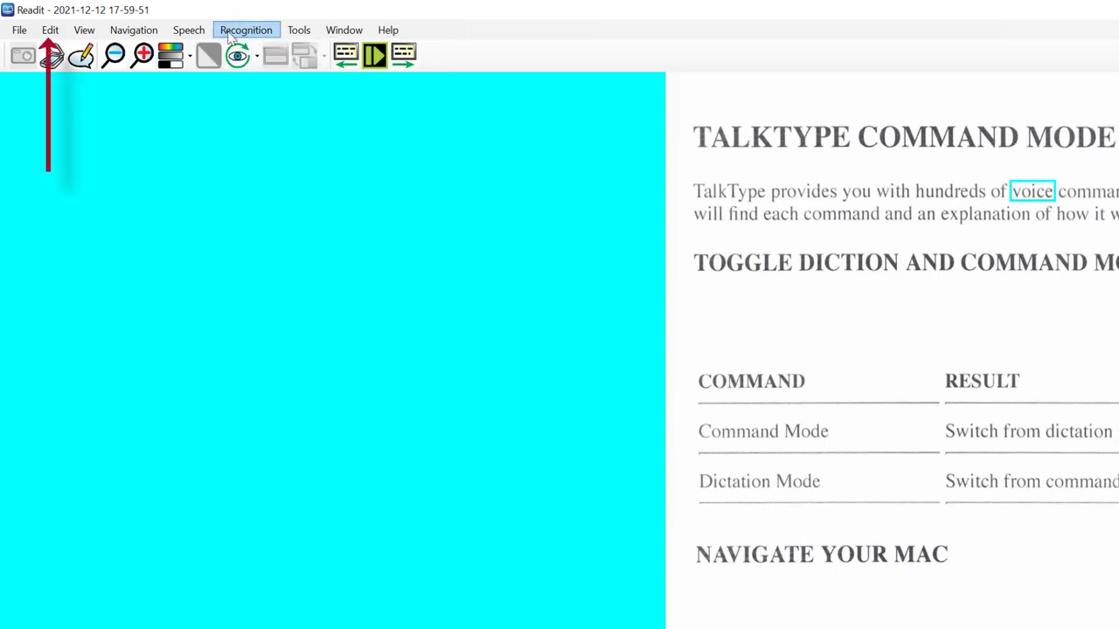
{"action": "left_click", "coordinate": [120, 29]}
{"action": "mouse_move", "coordinate": [52, 32]}
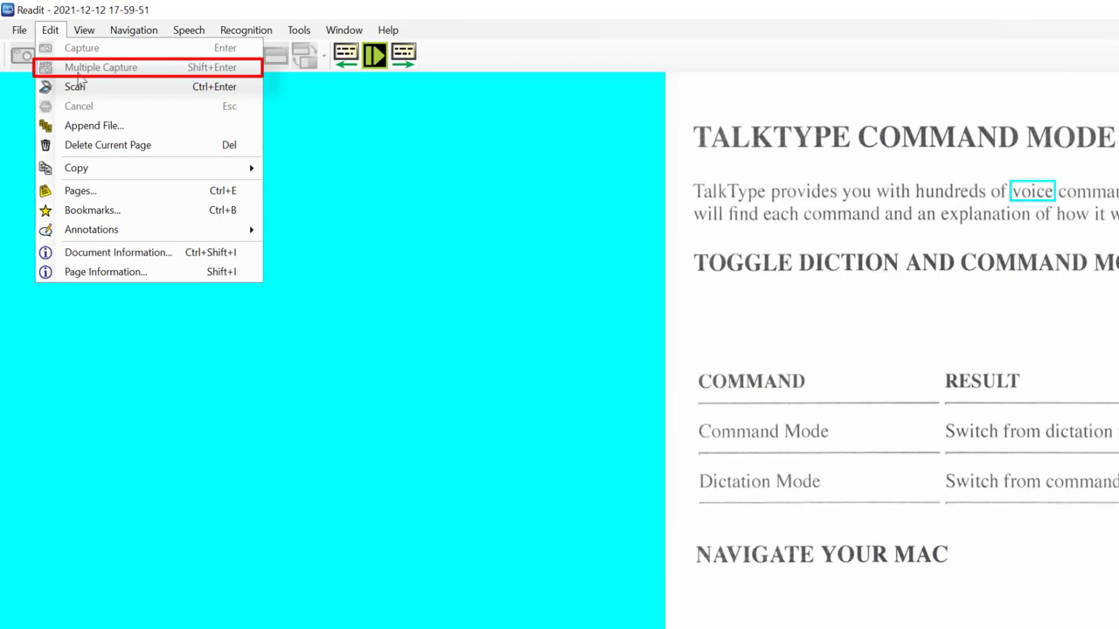
Step: Add the annotation "Very usefull" to the word "Mode" in the Command Mode row
{"action": "left_click", "coordinate": [787, 437]}
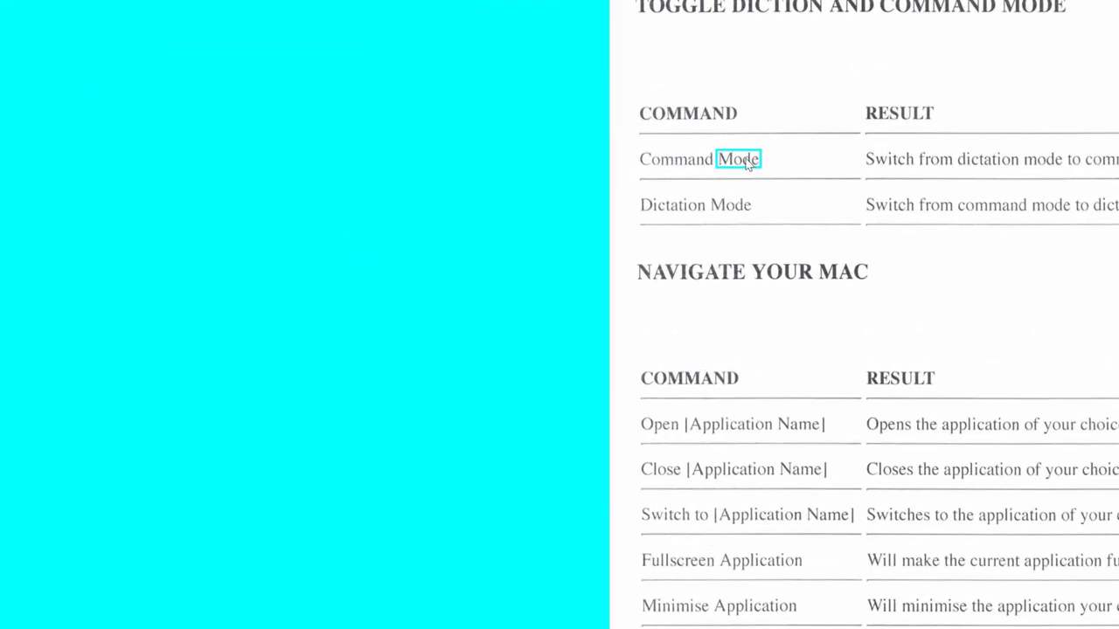
{"action": "right_click", "coordinate": [747, 165]}
{"action": "left_click", "coordinate": [762, 215]}
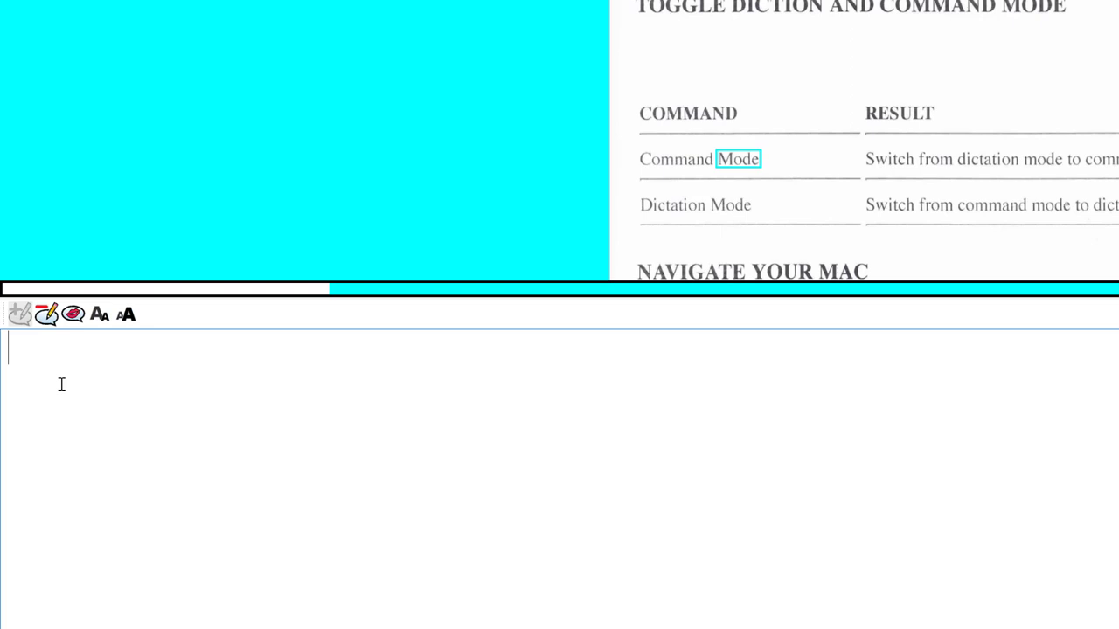
{"action": "type", "text": "Very usefull"}
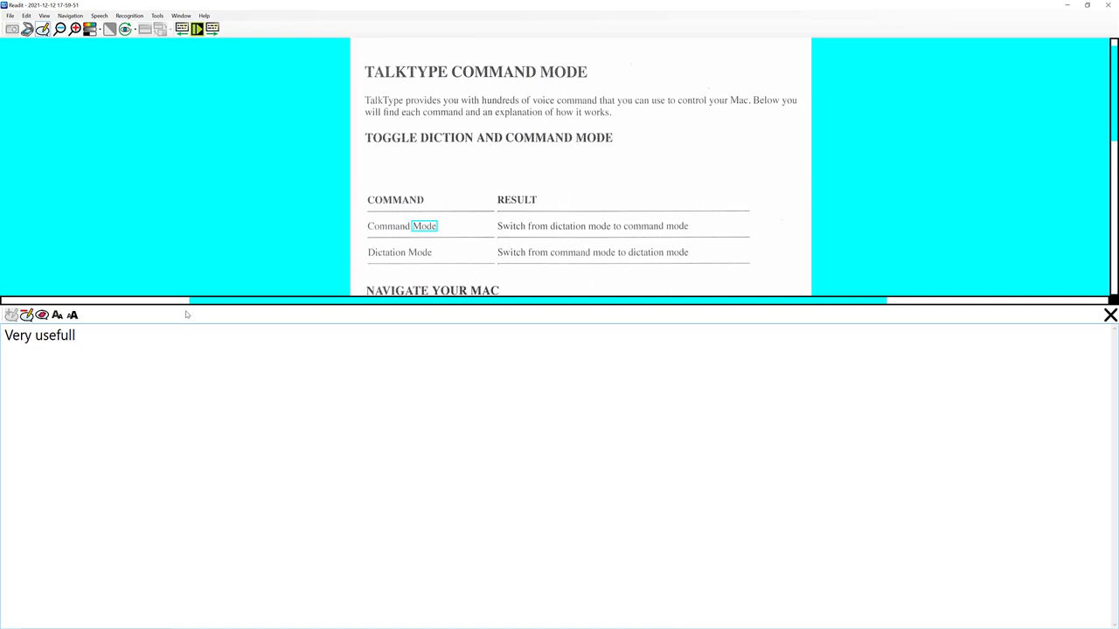
Step: Close the annotation window and go to the "Very usefull" annotation from the list of the current page's annotations
{"action": "left_click", "coordinate": [1110, 314]}
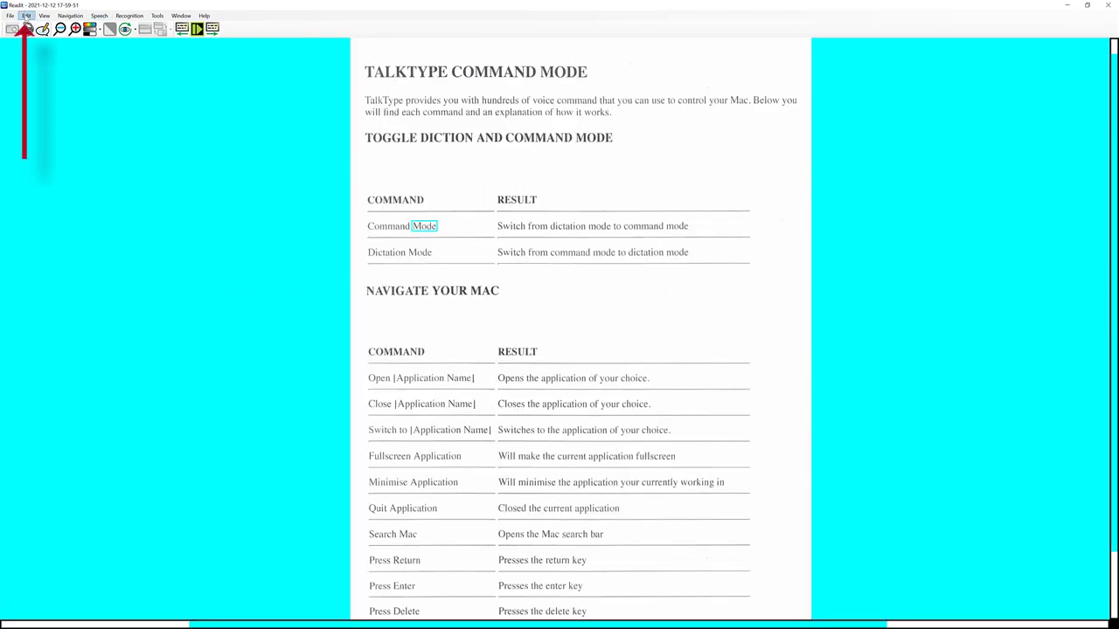
{"action": "left_click", "coordinate": [26, 16]}
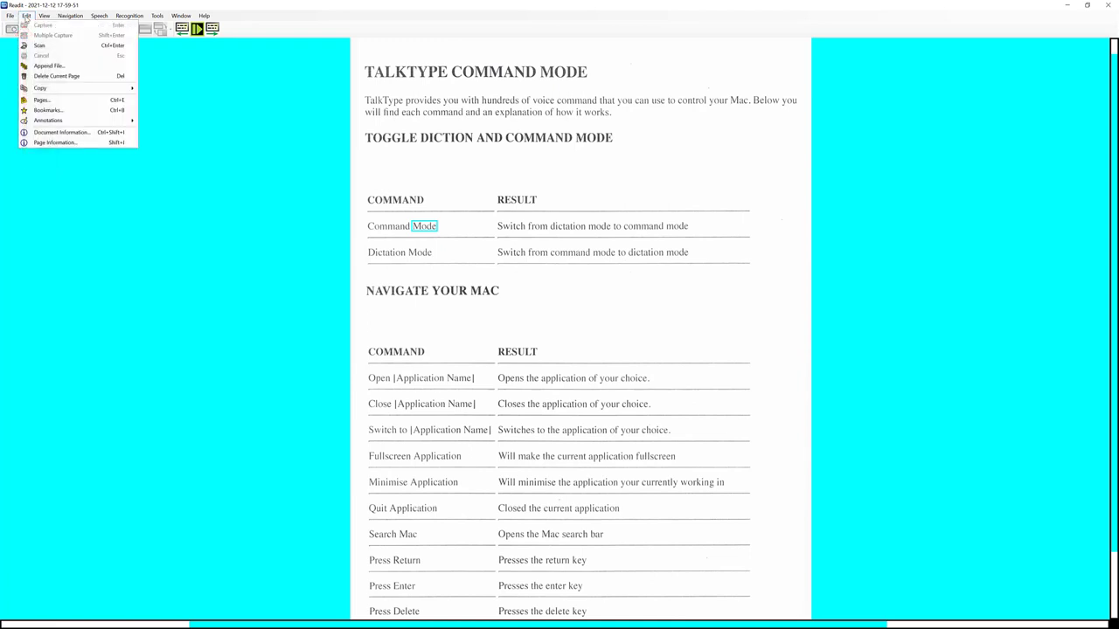
{"action": "mouse_move", "coordinate": [84, 121]}
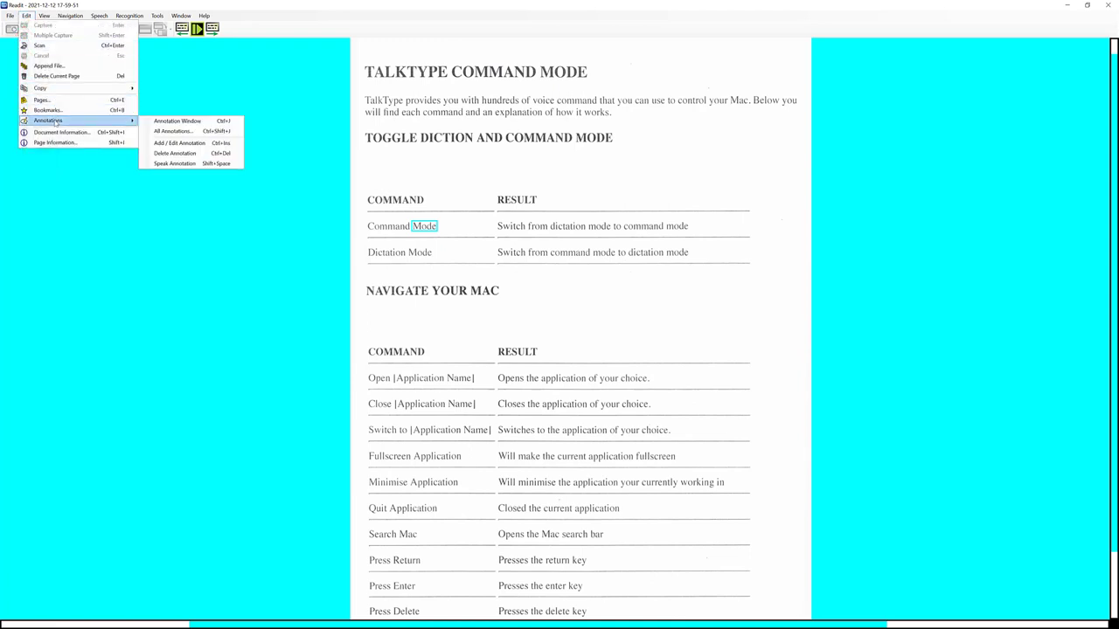
{"action": "left_click", "coordinate": [170, 132]}
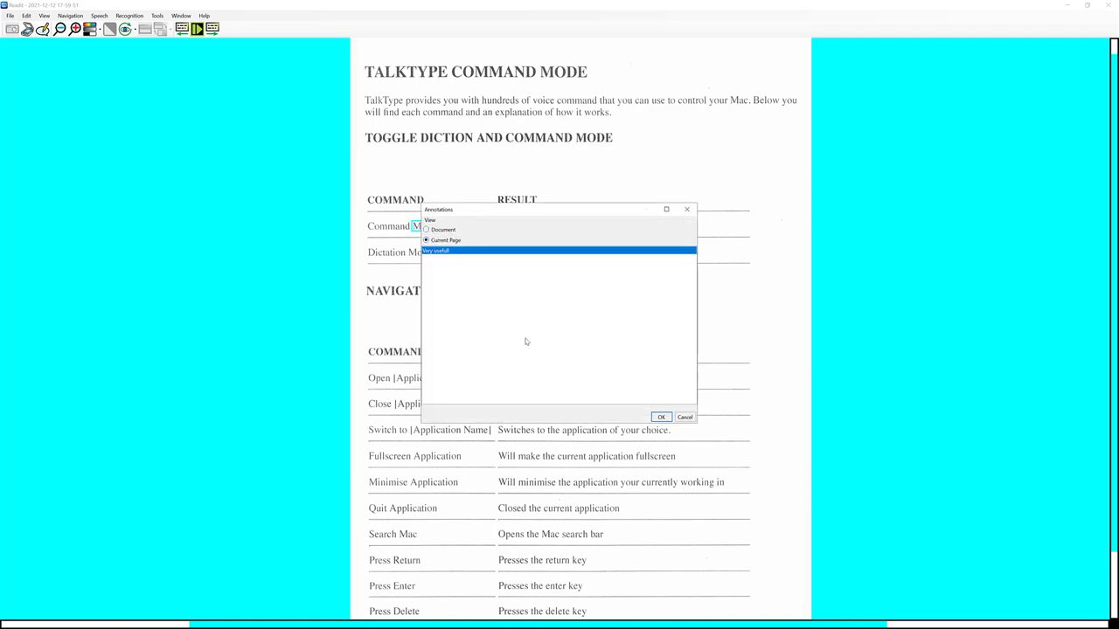
{"action": "left_click", "coordinate": [662, 417]}
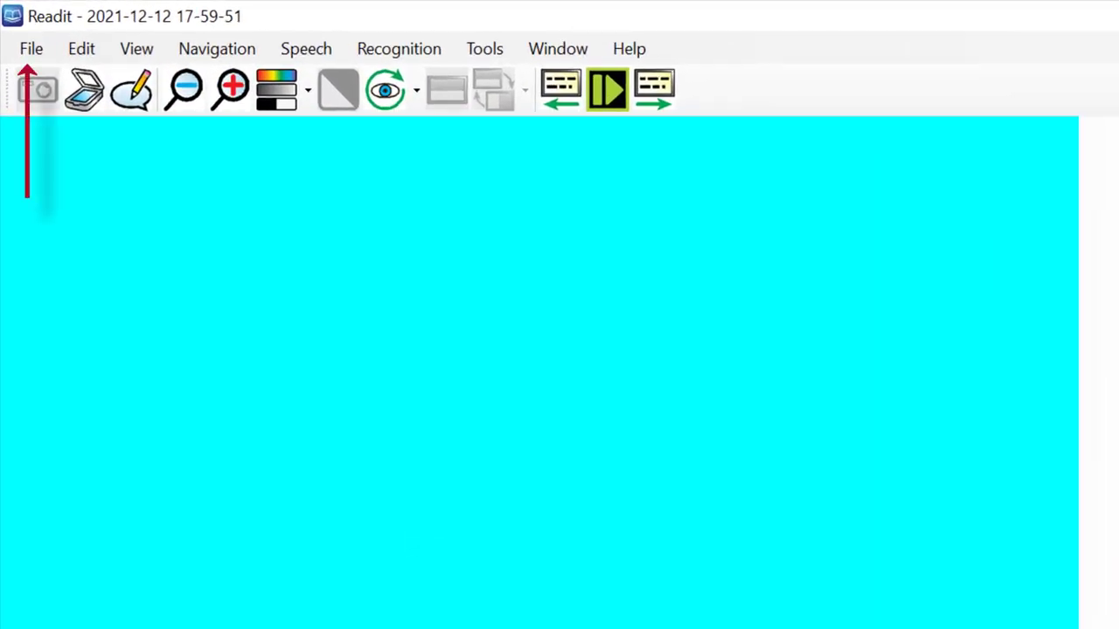
Step: Start saving the scanned document with Save As
{"action": "left_click", "coordinate": [32, 49]}
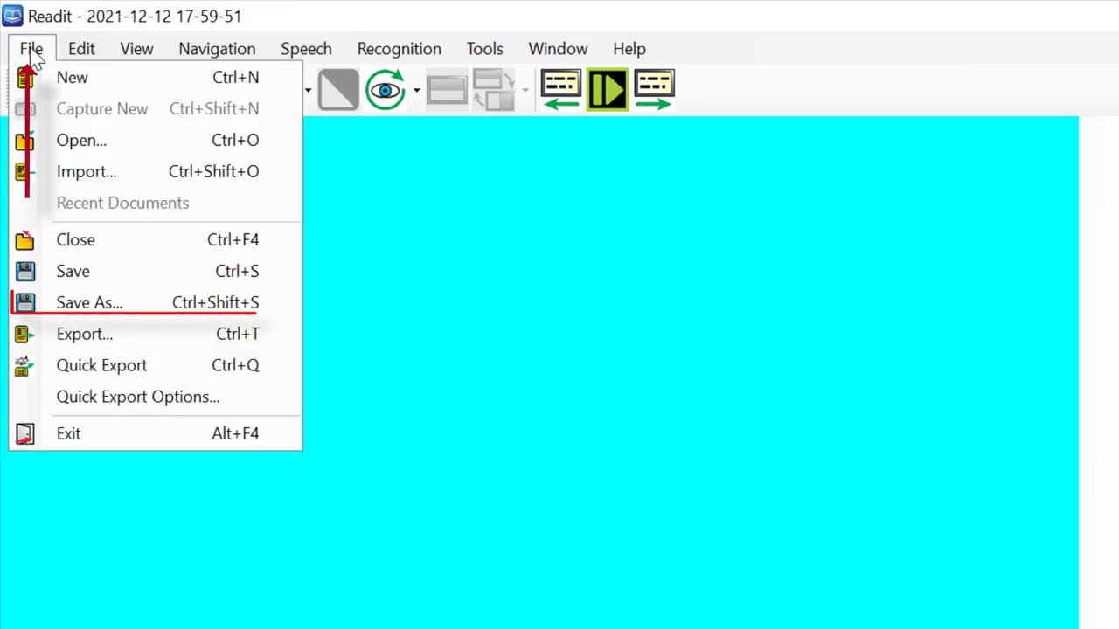
{"action": "left_click", "coordinate": [83, 300]}
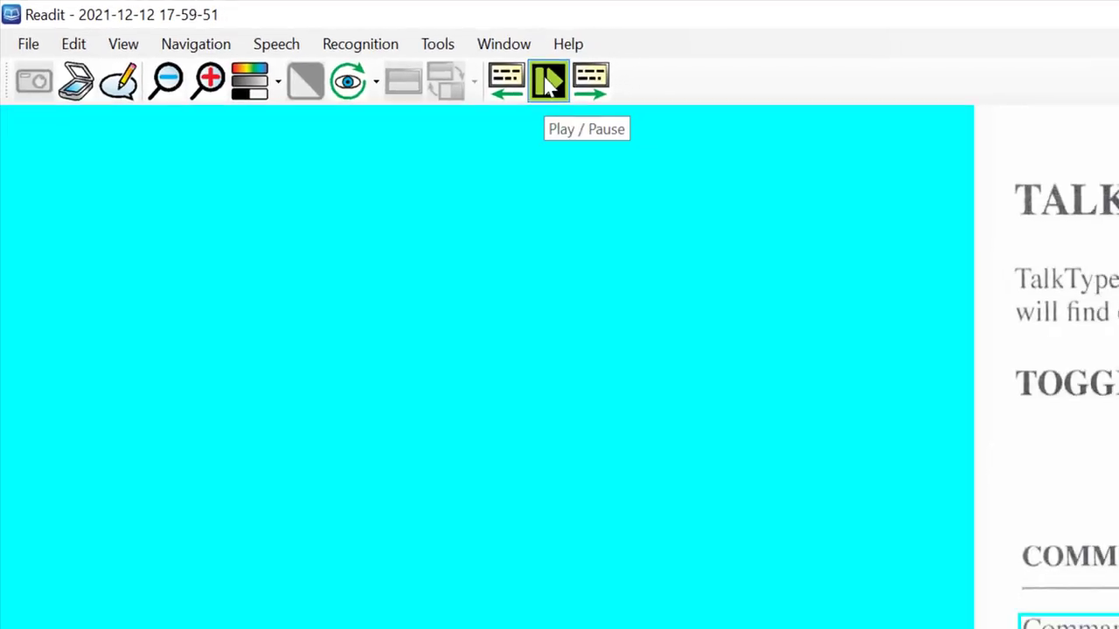
Step: Look up the dictionary definition of "Command" in the Command Mode row, enlarge the Dictionary window, and close it
{"action": "right_click", "coordinate": [548, 327]}
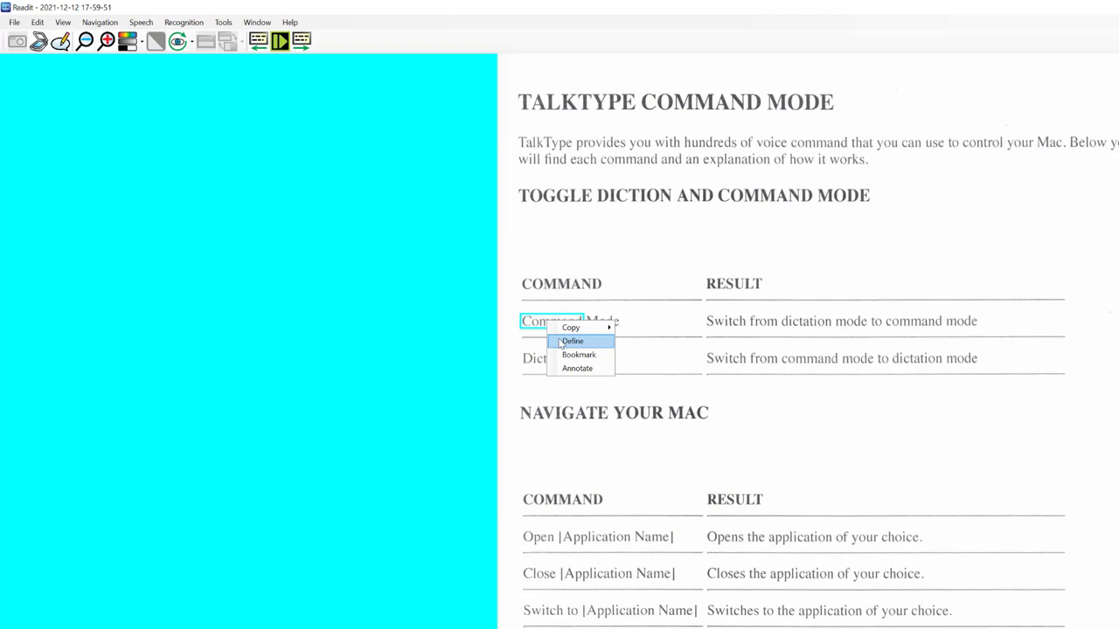
{"action": "left_click", "coordinate": [563, 342]}
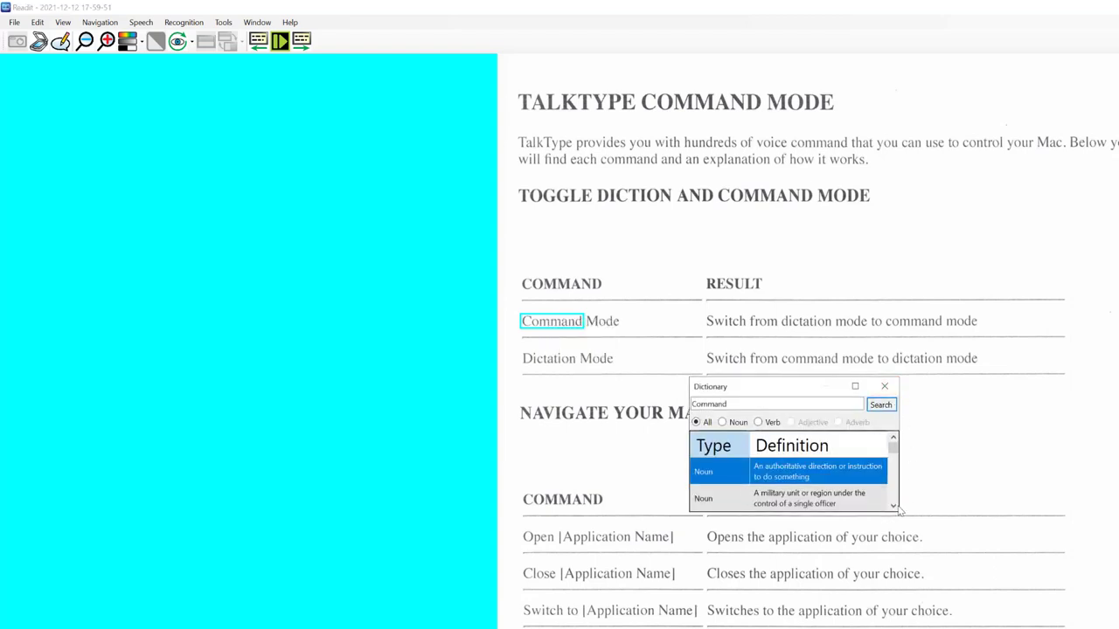
{"action": "left_click_drag", "start_coordinate": [901, 511], "coordinate": [1118, 628]}
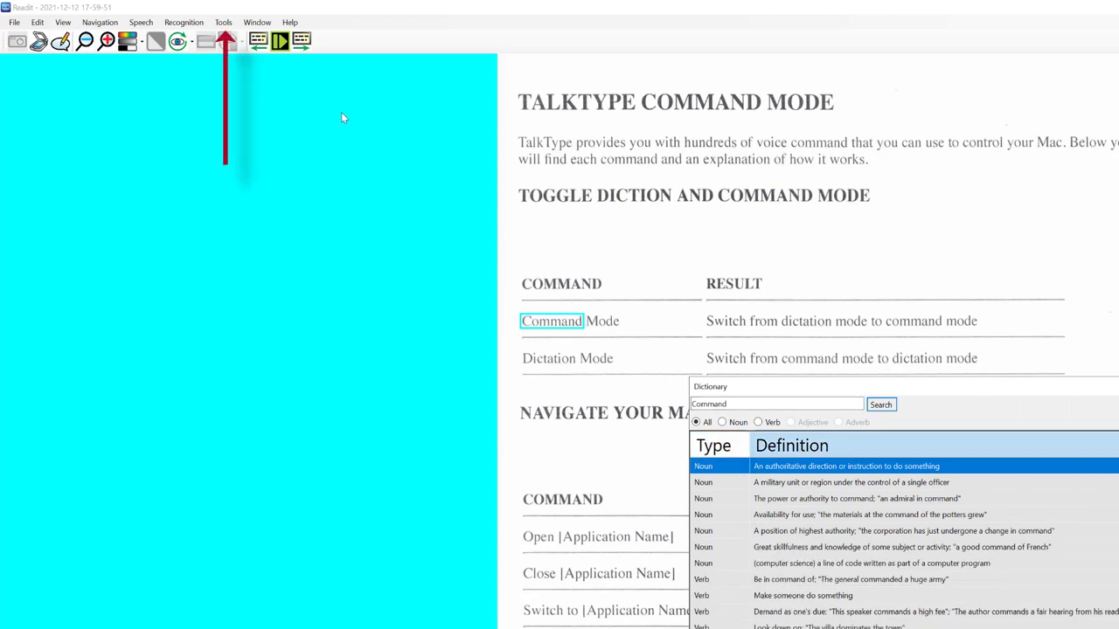
{"action": "left_click", "coordinate": [228, 25]}
{"action": "key", "text": "Escape"}
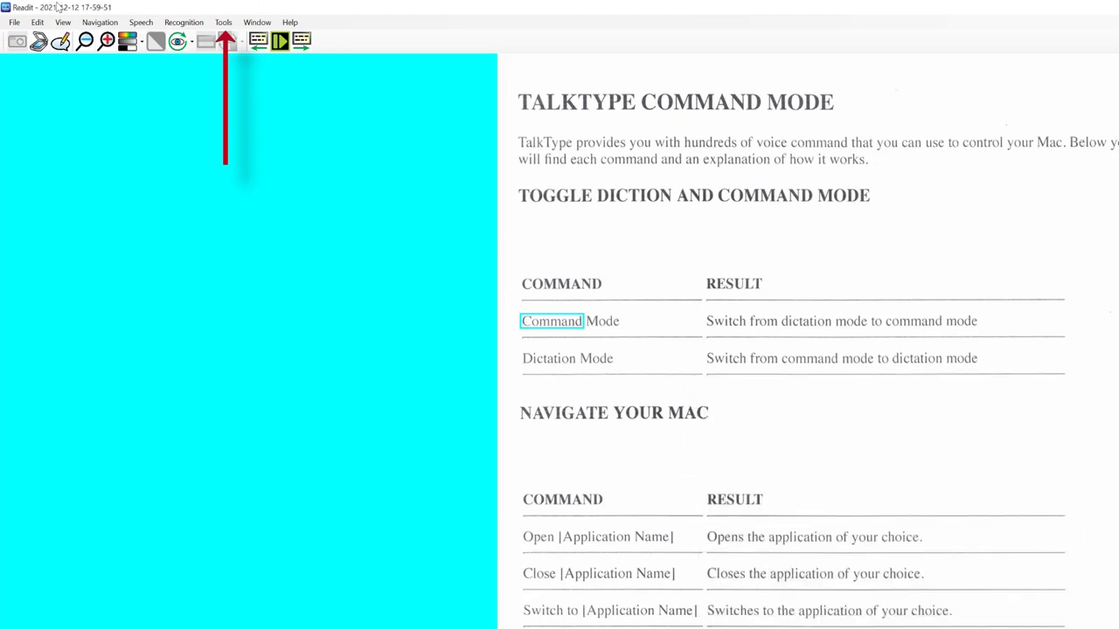
Step: Set the interface speech verbosity to Medium in the options and apply it
{"action": "left_click", "coordinate": [223, 21]}
{"action": "left_click", "coordinate": [247, 79]}
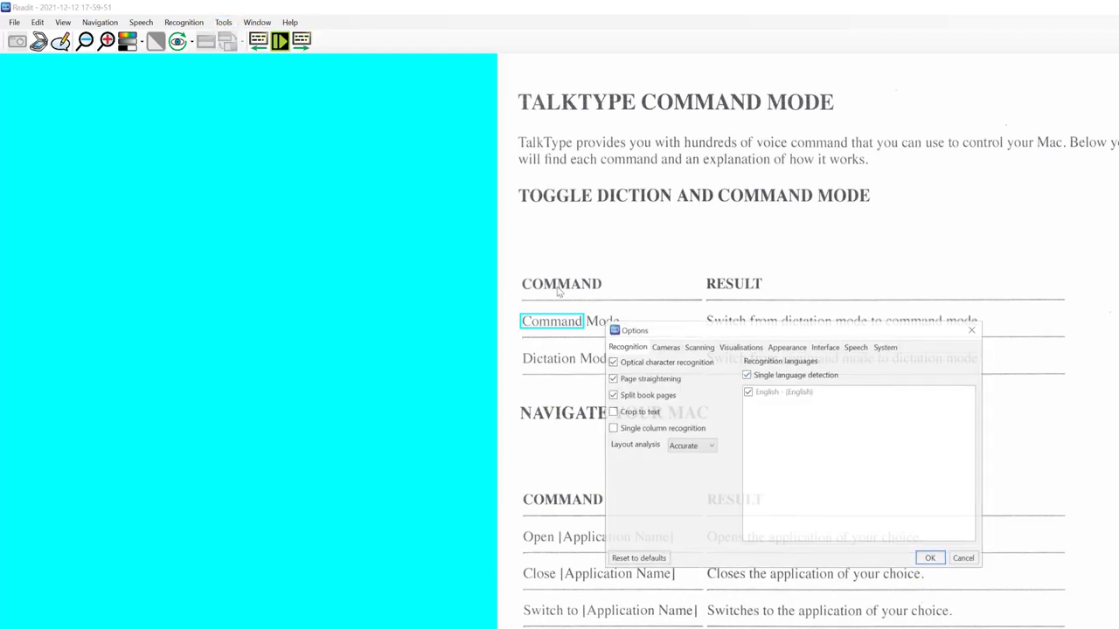
{"action": "left_click", "coordinate": [797, 348]}
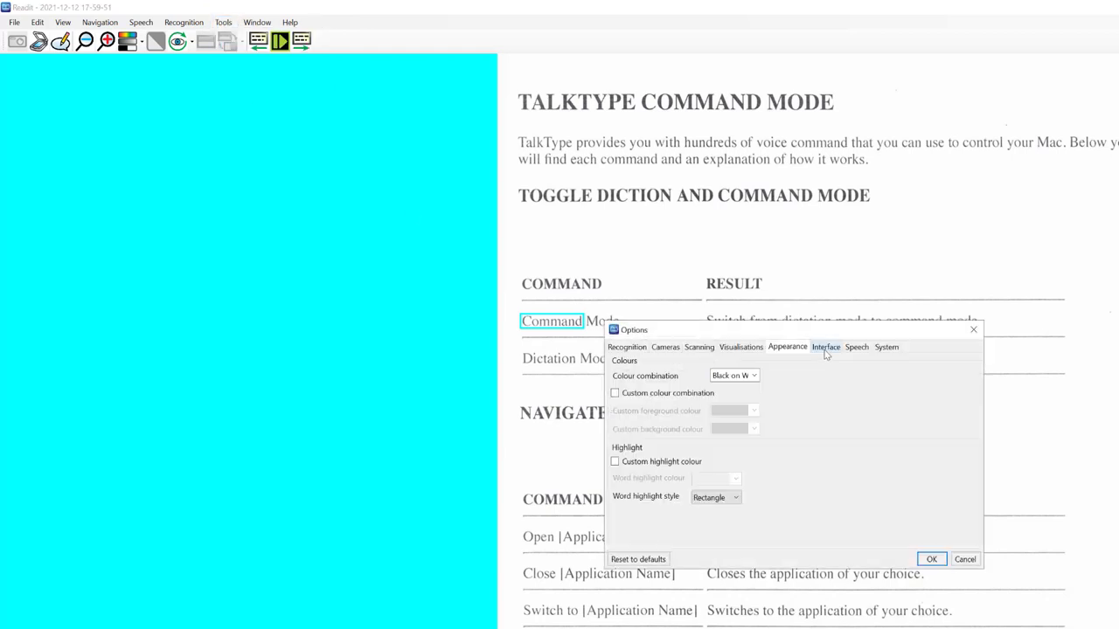
{"action": "left_click", "coordinate": [825, 348]}
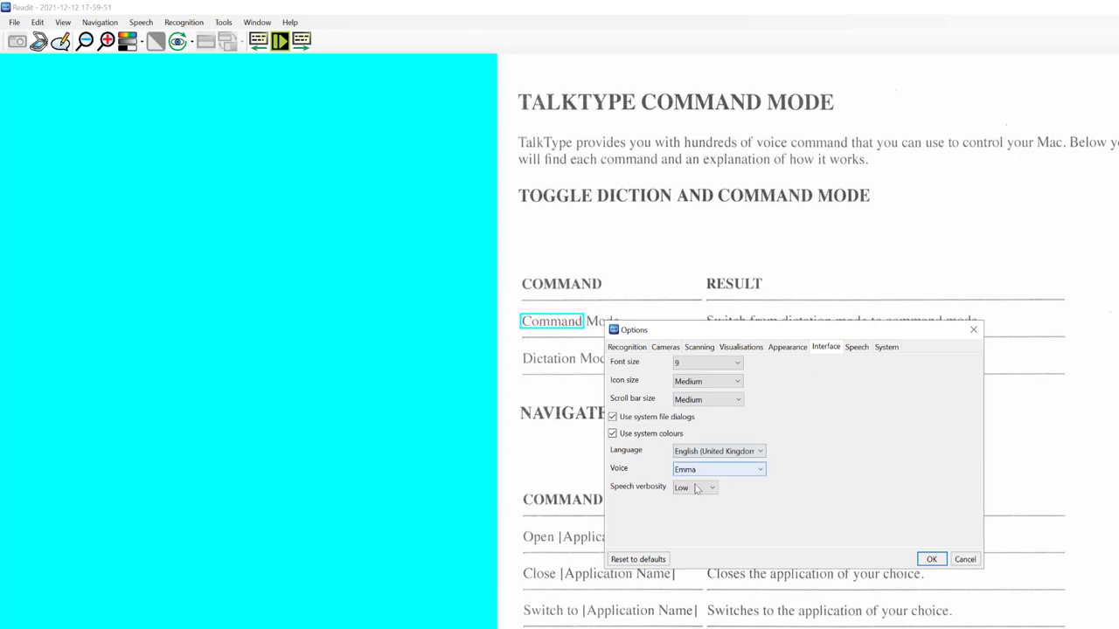
{"action": "left_click", "coordinate": [694, 487]}
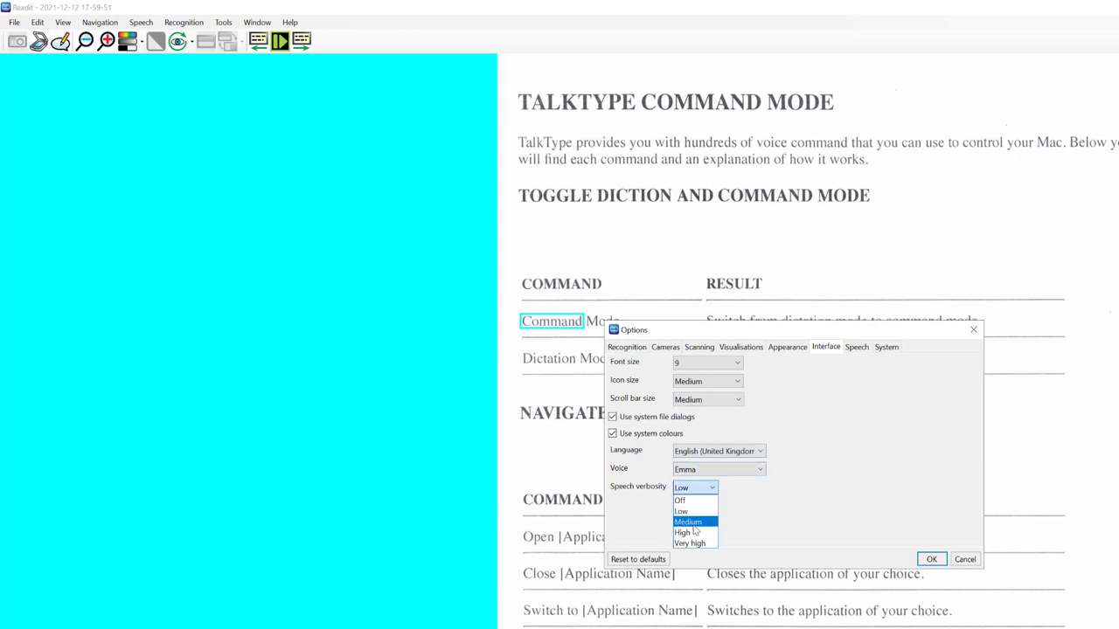
{"action": "left_click", "coordinate": [693, 524]}
{"action": "left_click", "coordinate": [930, 561]}
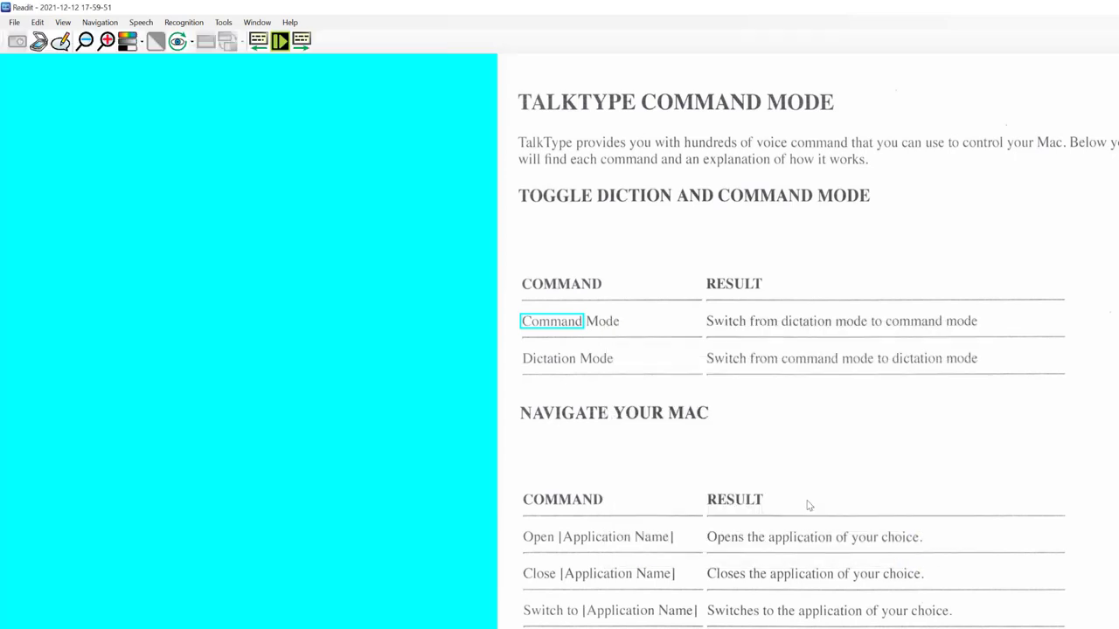
Step: Define "Command" again, enlarge the Dictionary window, select the "A military unit or region" definition, and close the window
{"action": "right_click", "coordinate": [556, 322]}
{"action": "left_click", "coordinate": [579, 341]}
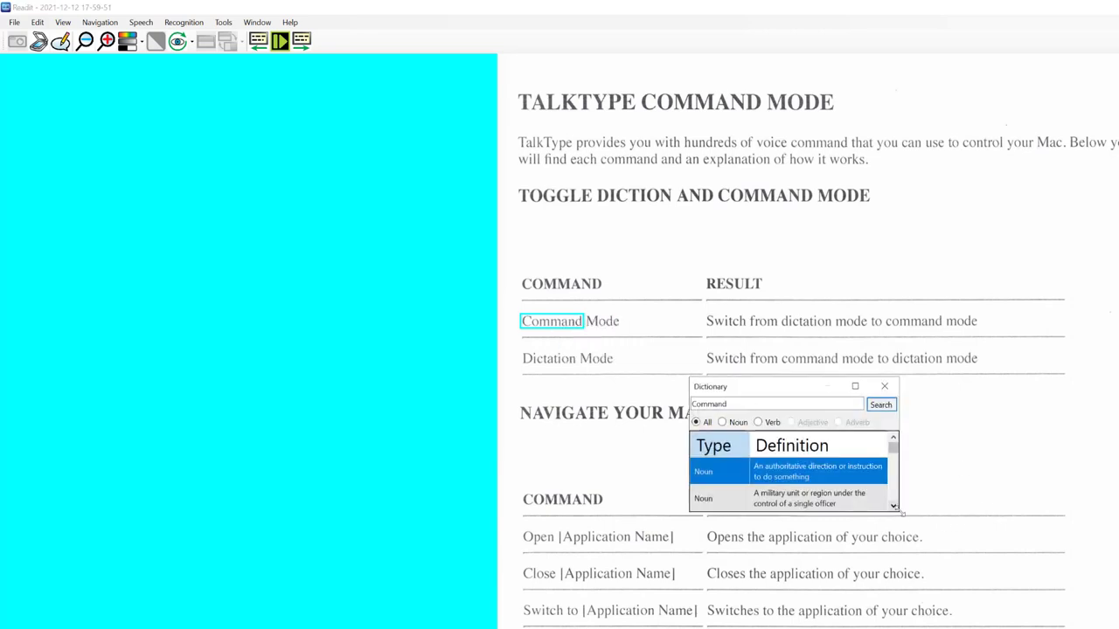
{"action": "left_click_drag", "start_coordinate": [897, 511], "coordinate": [1118, 628]}
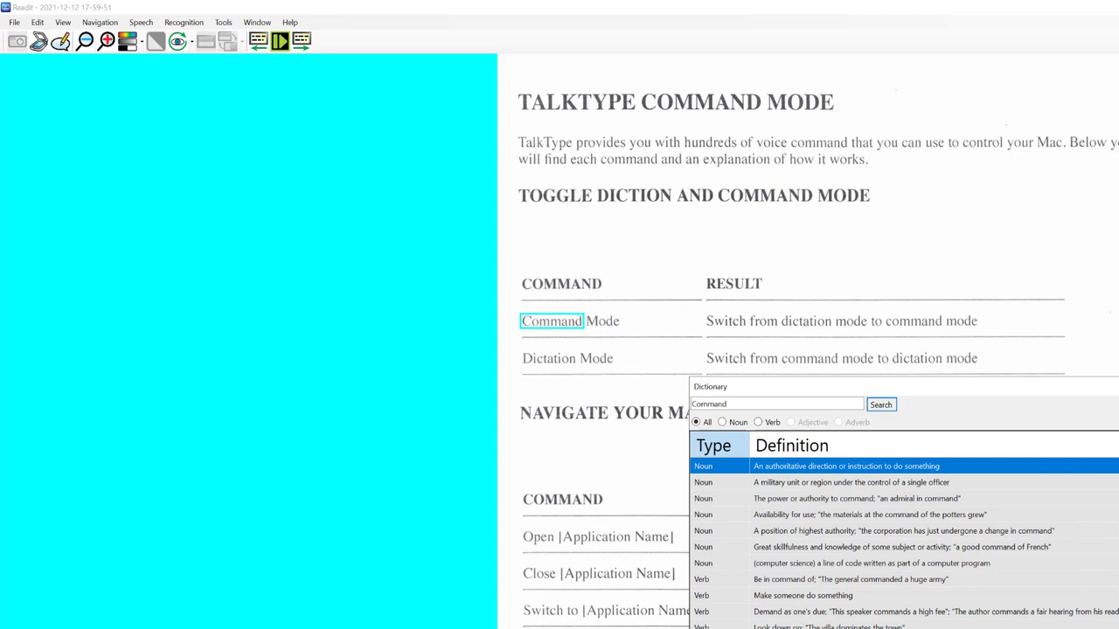
{"action": "left_click", "coordinate": [741, 486]}
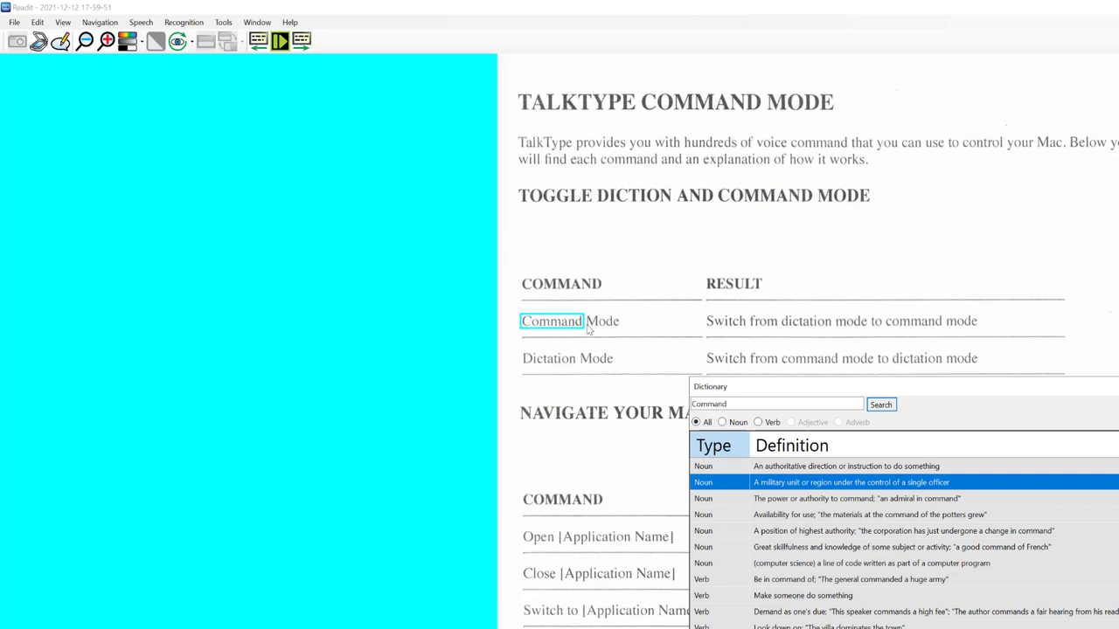
{"action": "left_click", "coordinate": [600, 350]}
{"action": "key", "text": "Escape"}
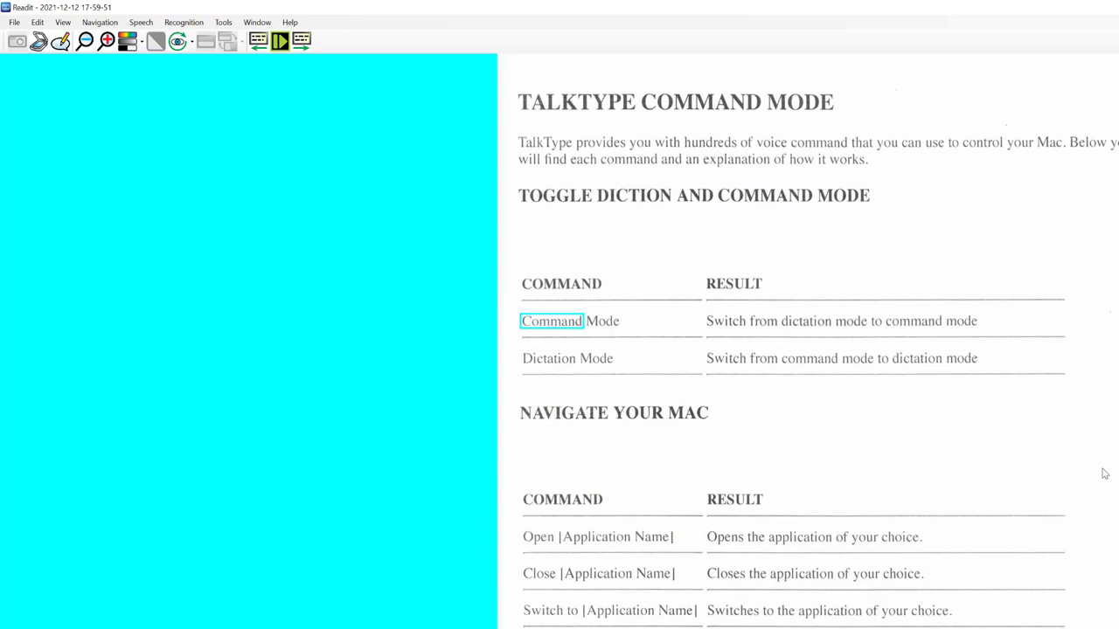
Step: Bookmark the word "Command" in the Command Mode row and go to that bookmark from the Bookmarks list
{"action": "right_click", "coordinate": [559, 330]}
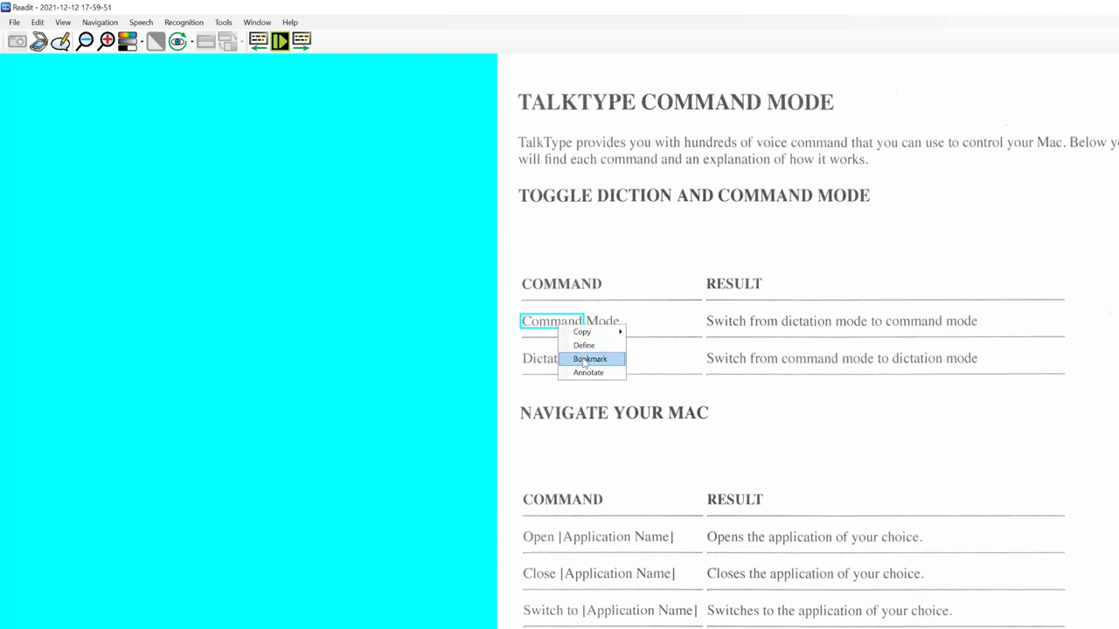
{"action": "left_click", "coordinate": [585, 360]}
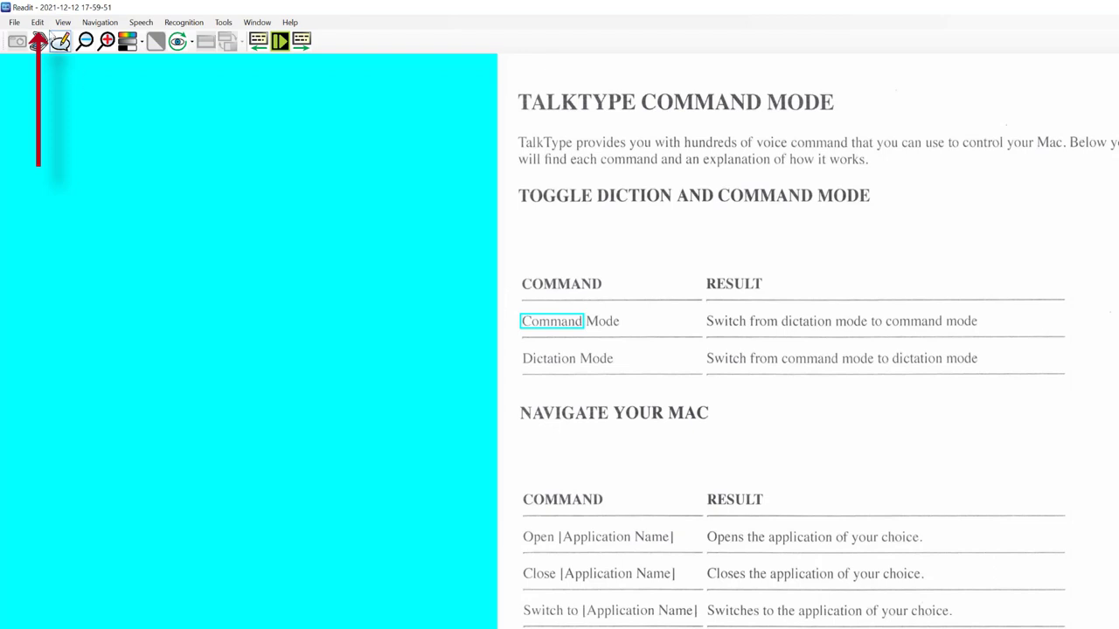
{"action": "left_click", "coordinate": [38, 22]}
{"action": "left_click", "coordinate": [112, 161]}
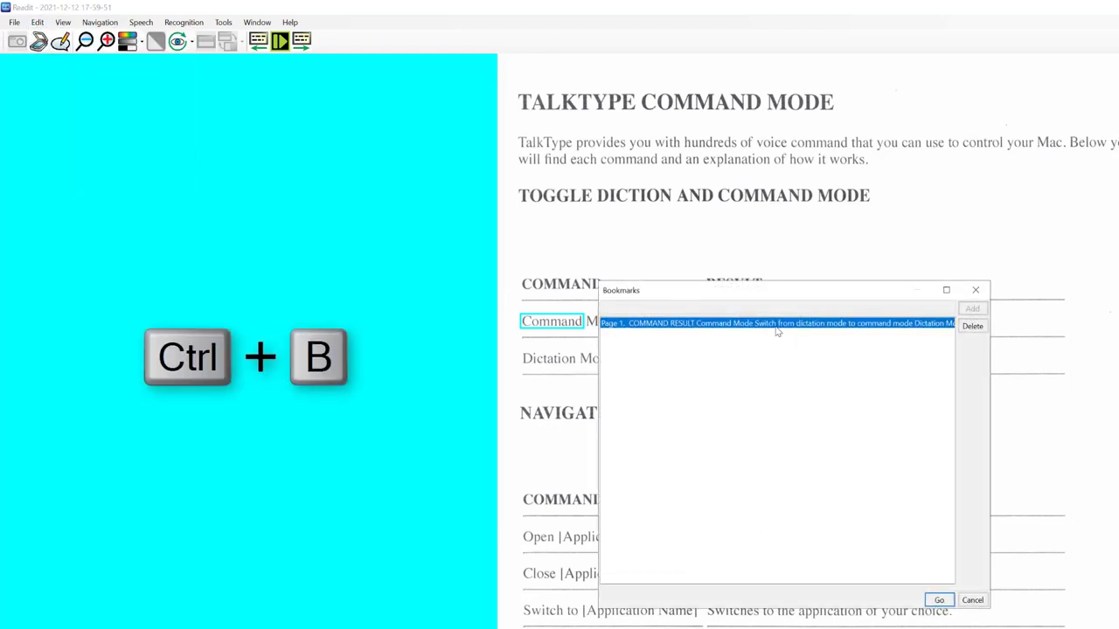
{"action": "double_click", "coordinate": [772, 325]}
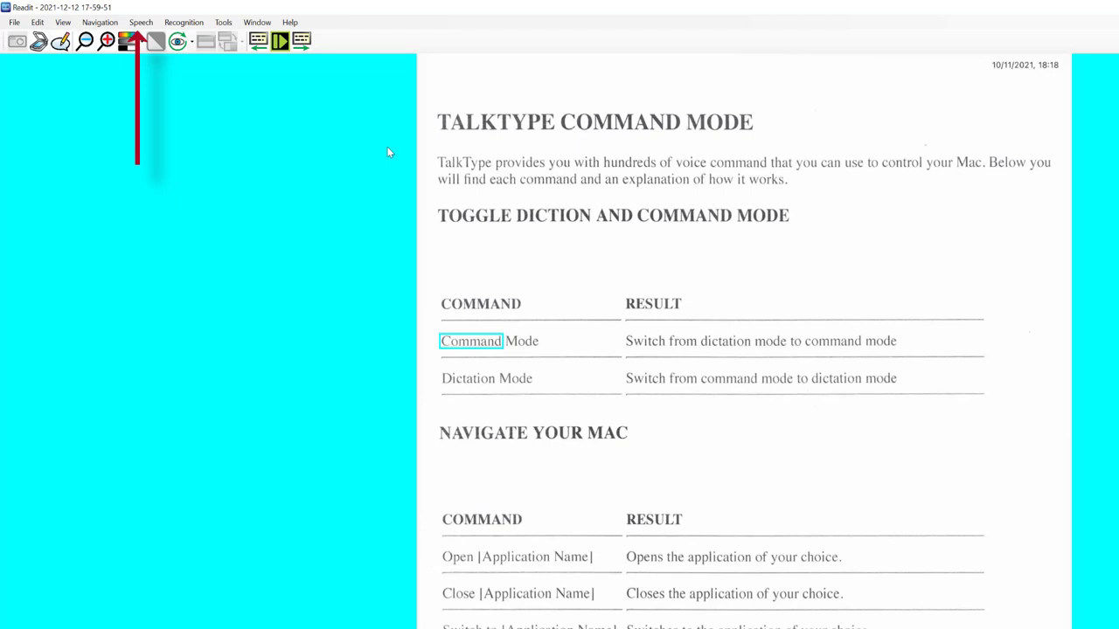
Step: Examine the speech commands, including Stop Announcements and the reading Speed and Volume options
{"action": "left_click", "coordinate": [141, 22]}
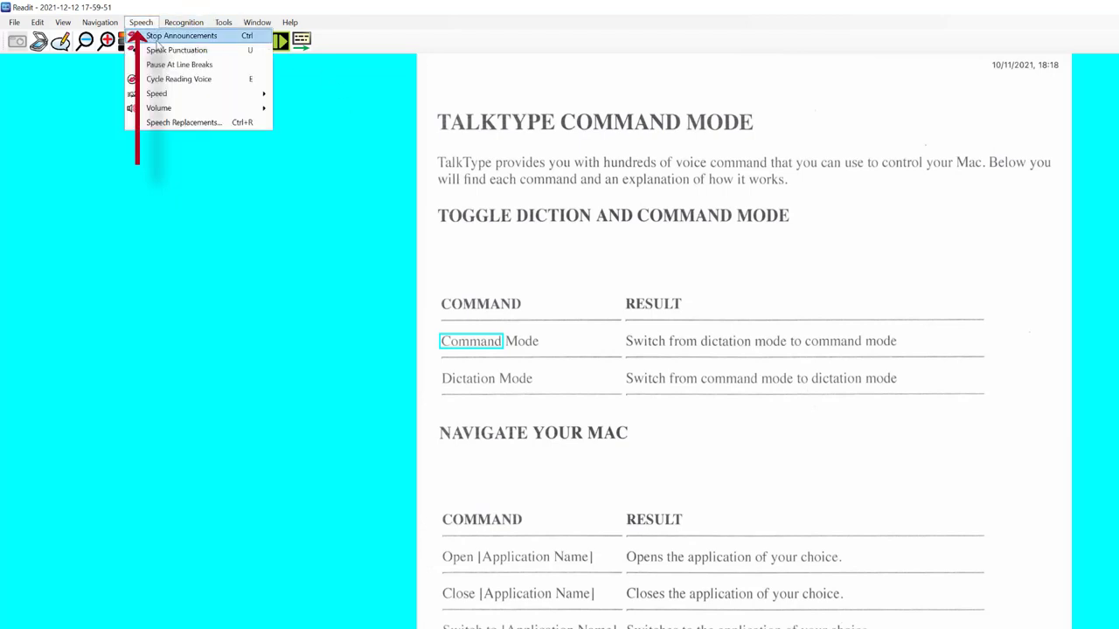
{"action": "left_click", "coordinate": [157, 38]}
{"action": "left_click", "coordinate": [141, 21]}
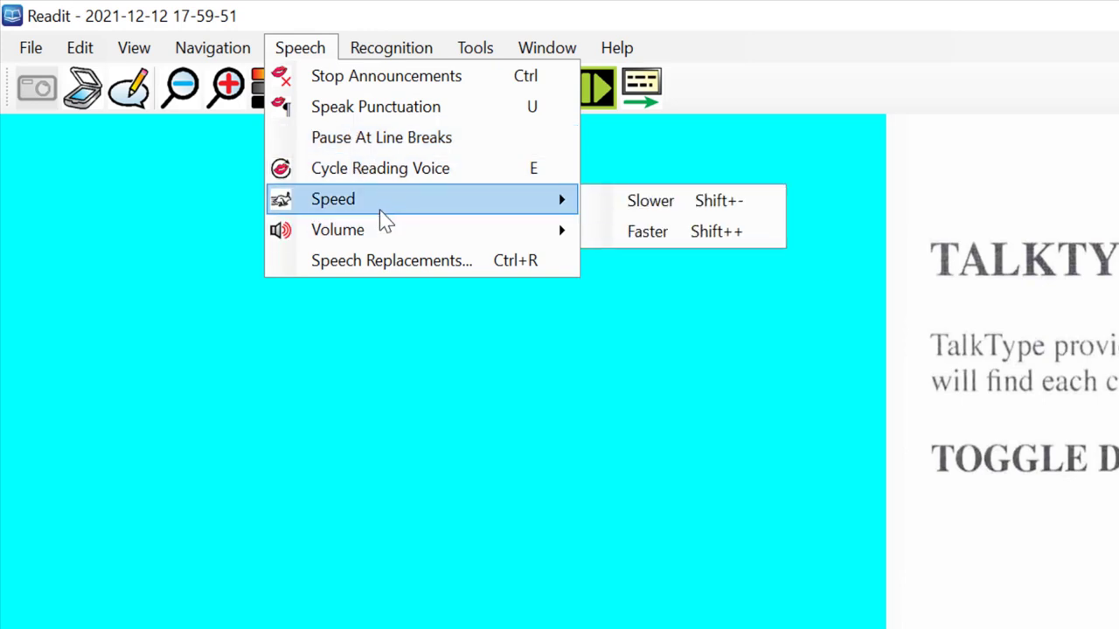
{"action": "mouse_move", "coordinate": [380, 220]}
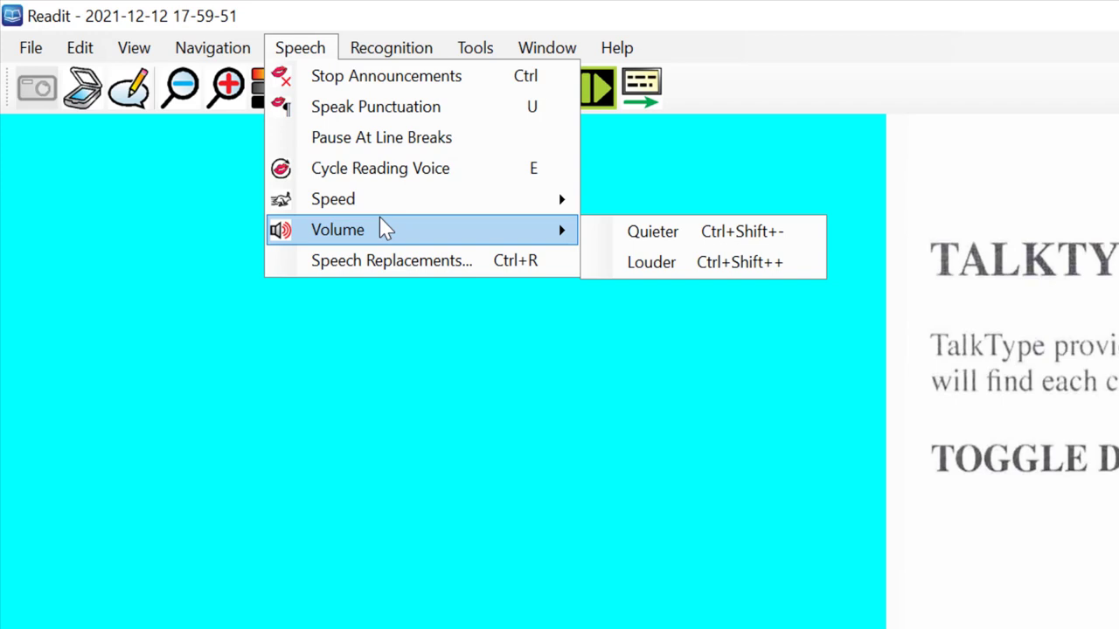
Step: Examine the navigation commands for moving by letter, word, sentence, paragraph, page and screen
{"action": "mouse_move", "coordinate": [214, 52]}
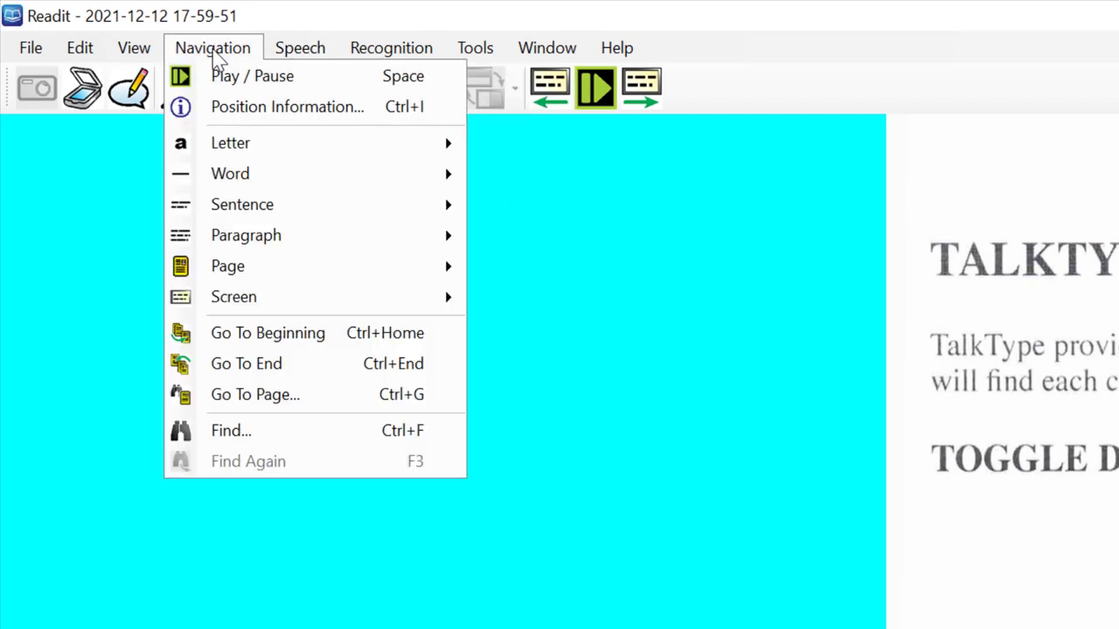
{"action": "left_click", "coordinate": [214, 53]}
{"action": "left_click", "coordinate": [180, 48]}
{"action": "mouse_move", "coordinate": [252, 143]}
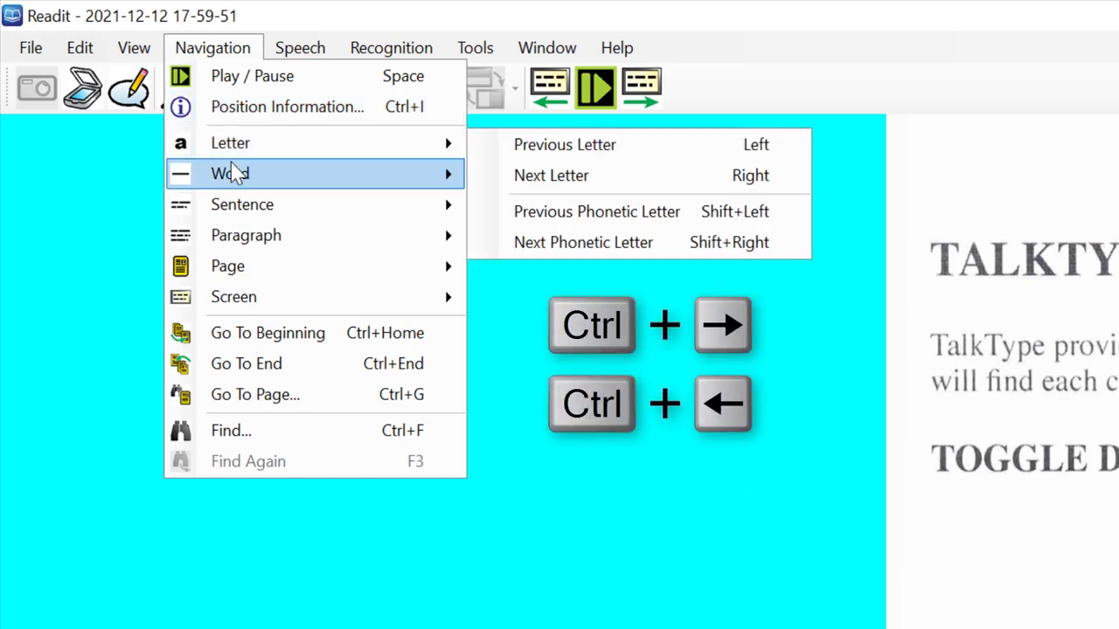
{"action": "mouse_move", "coordinate": [238, 174]}
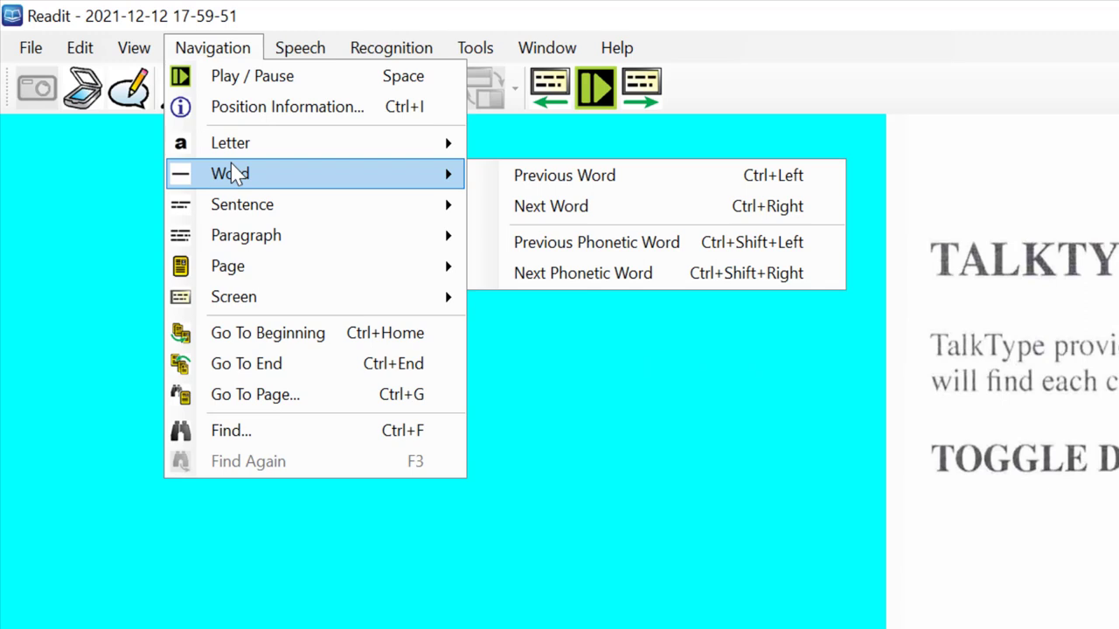
{"action": "mouse_move", "coordinate": [232, 201]}
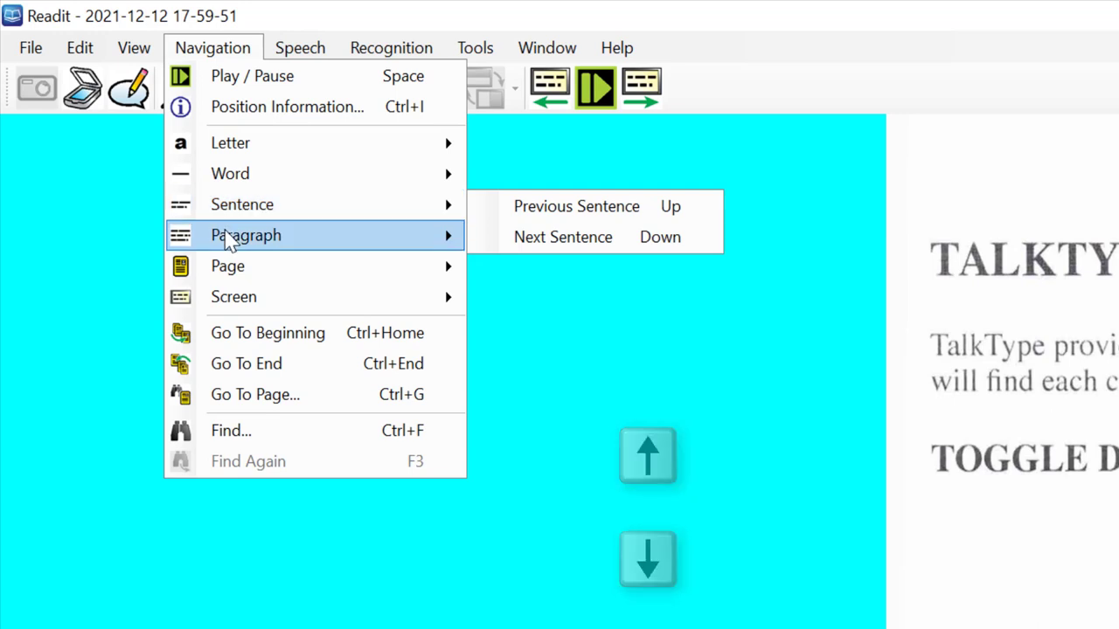
{"action": "mouse_move", "coordinate": [229, 239]}
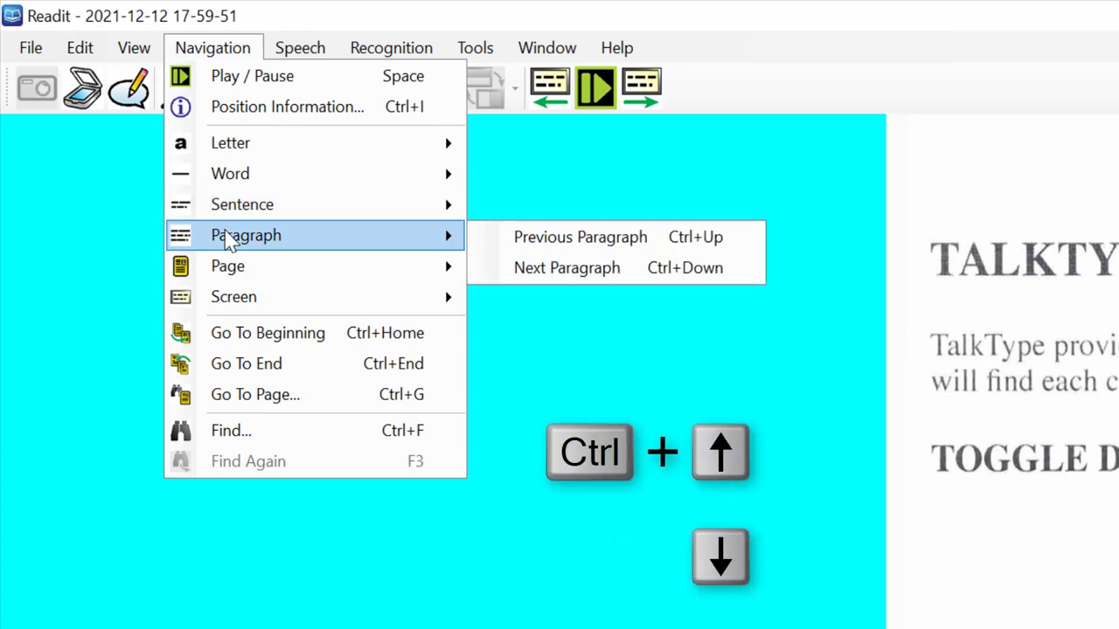
{"action": "mouse_move", "coordinate": [229, 267]}
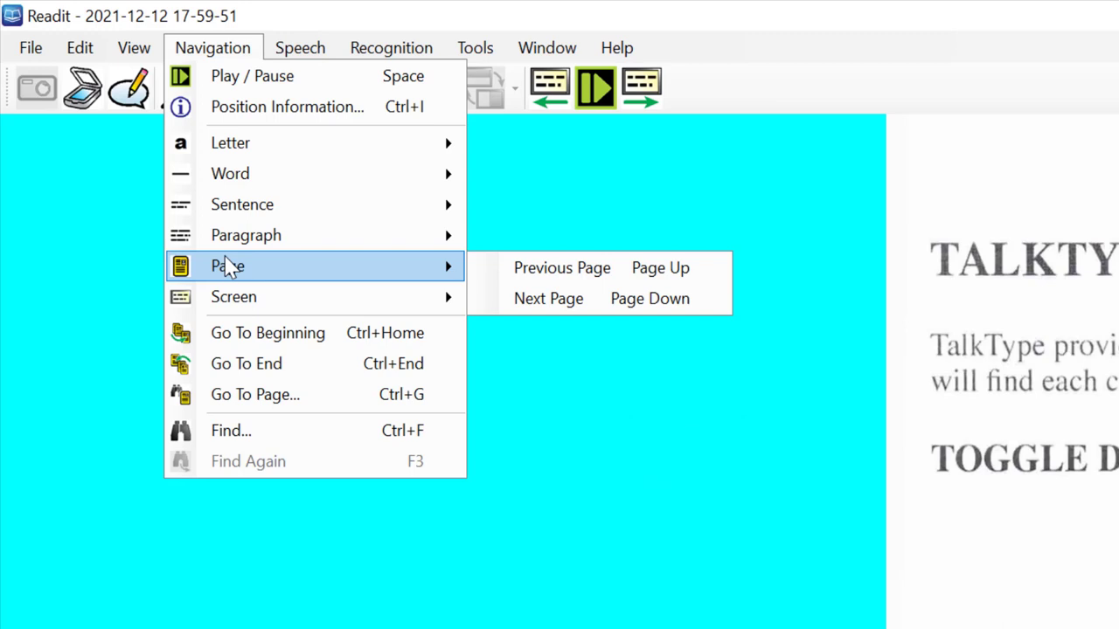
{"action": "mouse_move", "coordinate": [232, 297]}
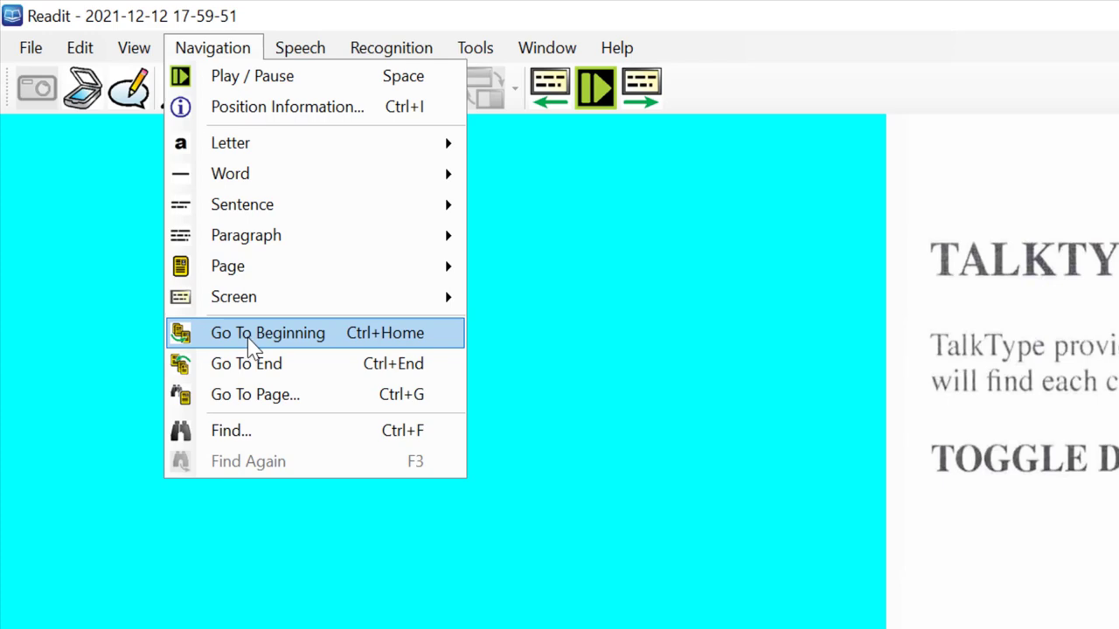
Step: Find the word "make" in the recognised text of the entire document
{"action": "left_click", "coordinate": [250, 432]}
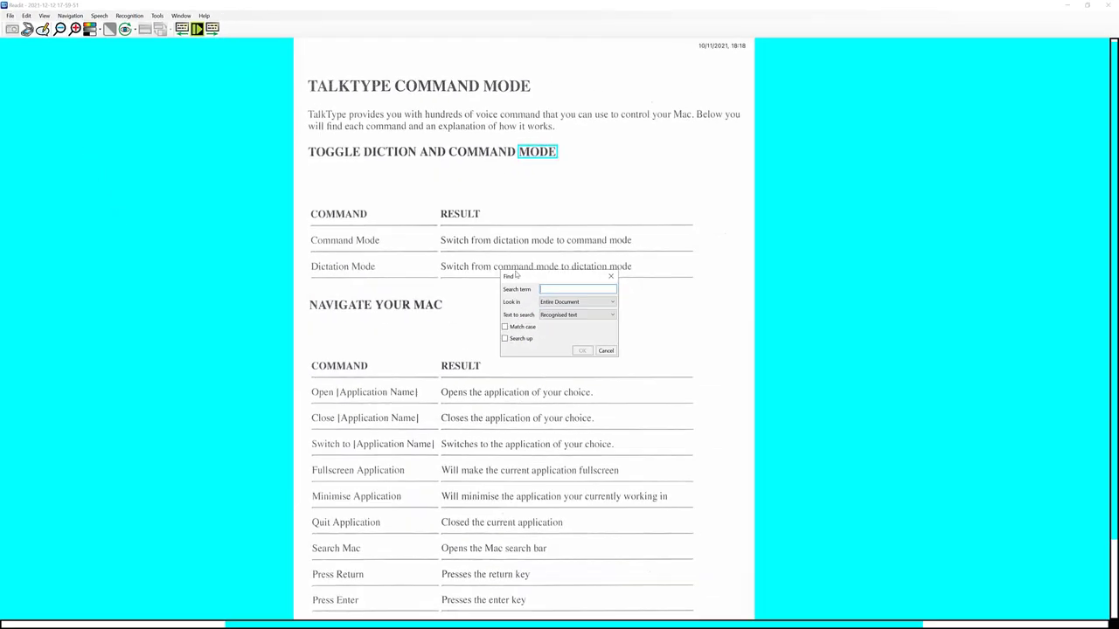
{"action": "type", "text": "make"}
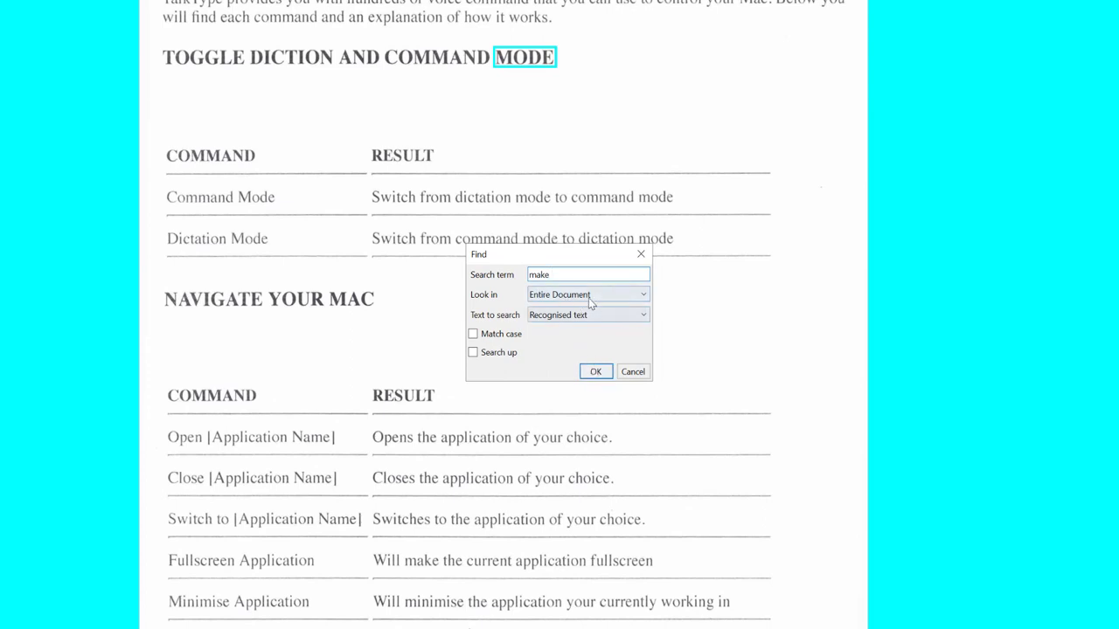
{"action": "left_click", "coordinate": [595, 371]}
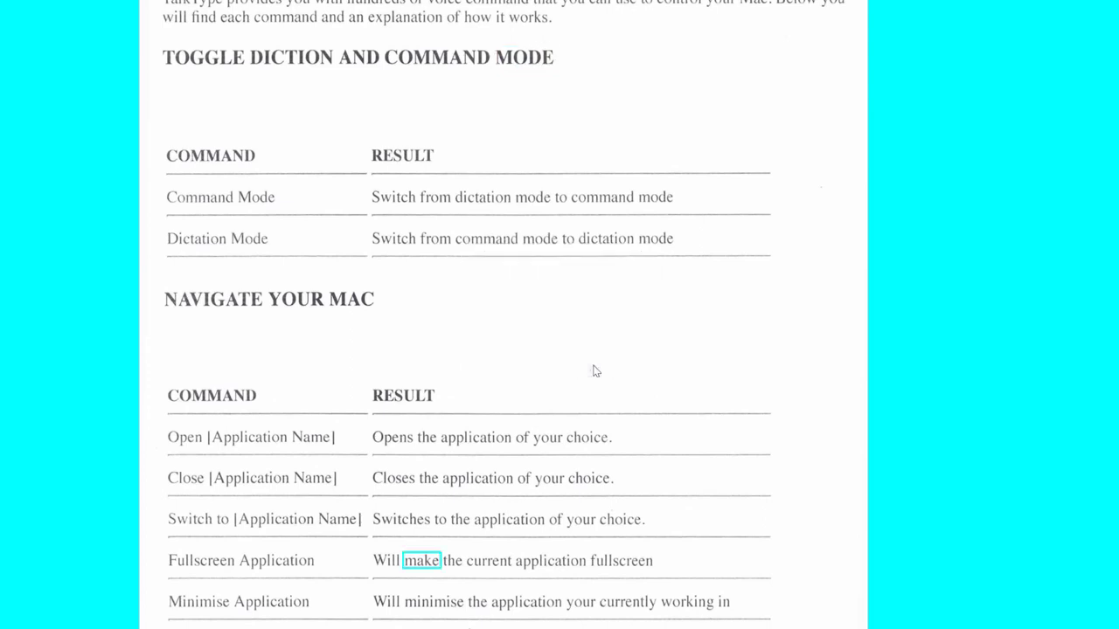